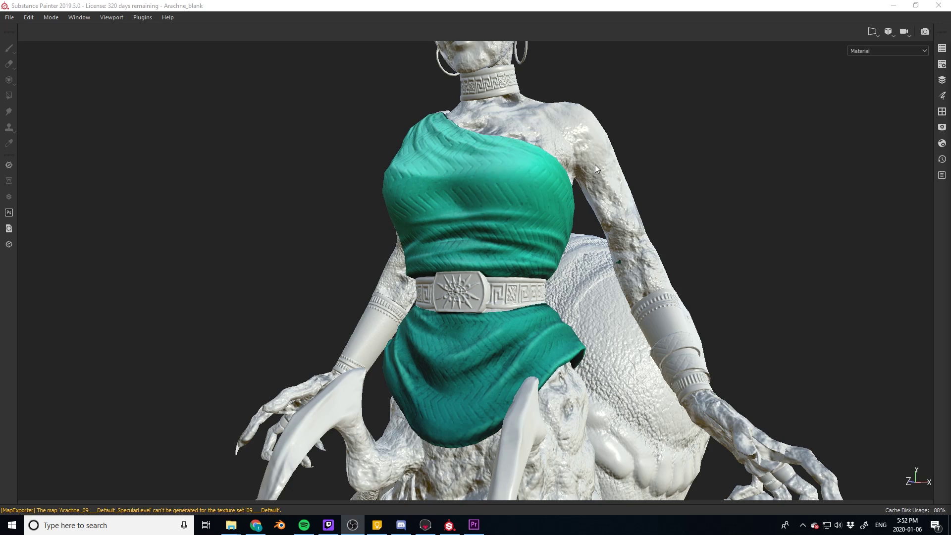
Step: Orbit, pan and zoom around the finished teal dress to review the whole figure and head
alt+drag(483, 216, 510, 234)
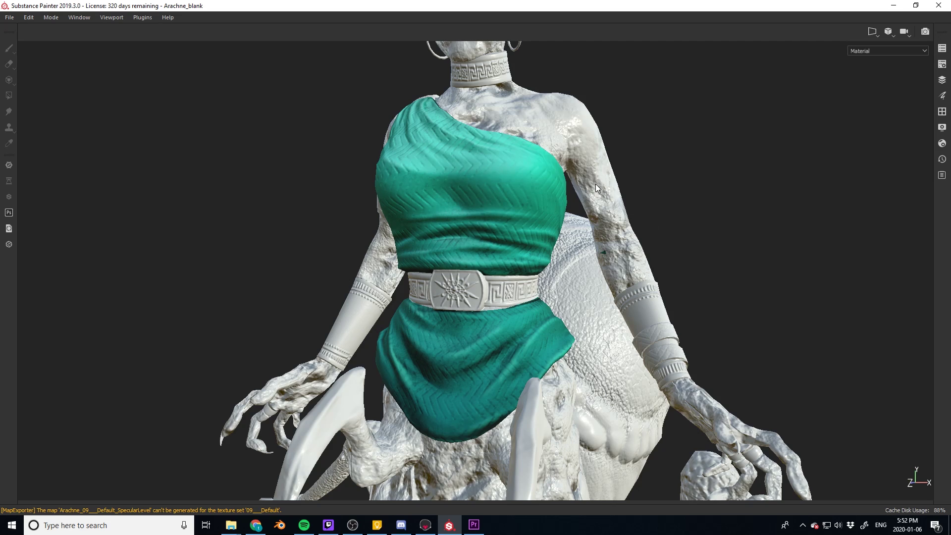
scroll(533, 346, down, 5)
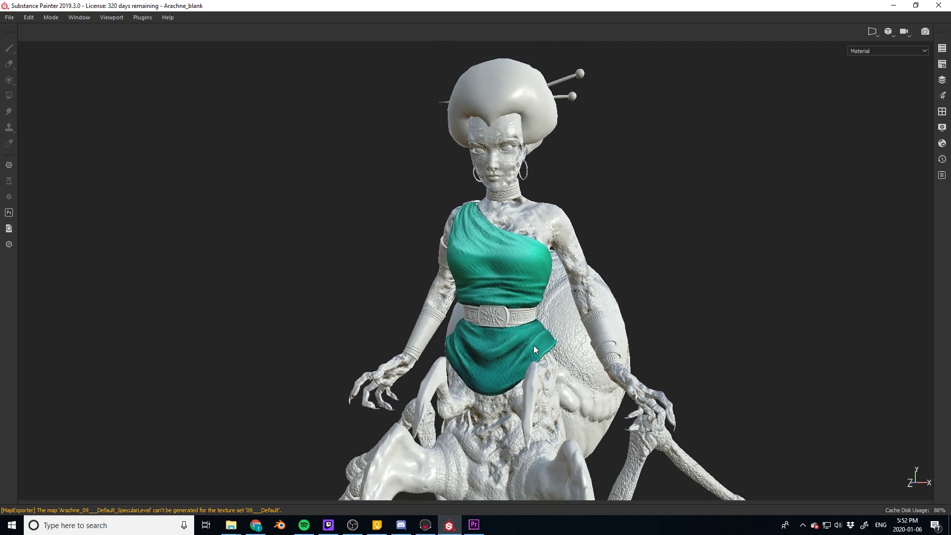
middle_drag(531, 382, 488, 270)
scroll(496, 204, down, 2)
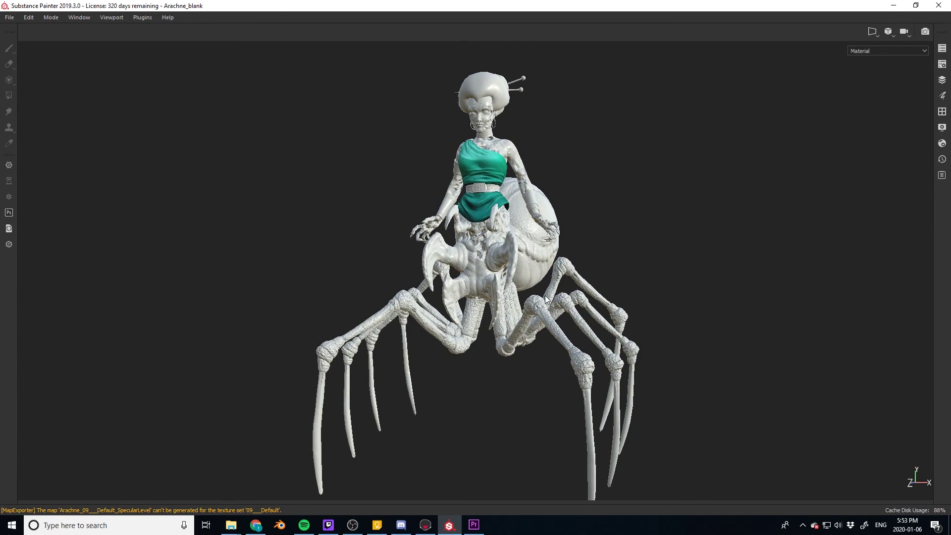
alt+drag(545, 302, 489, 299)
middle_drag(502, 318, 444, 299)
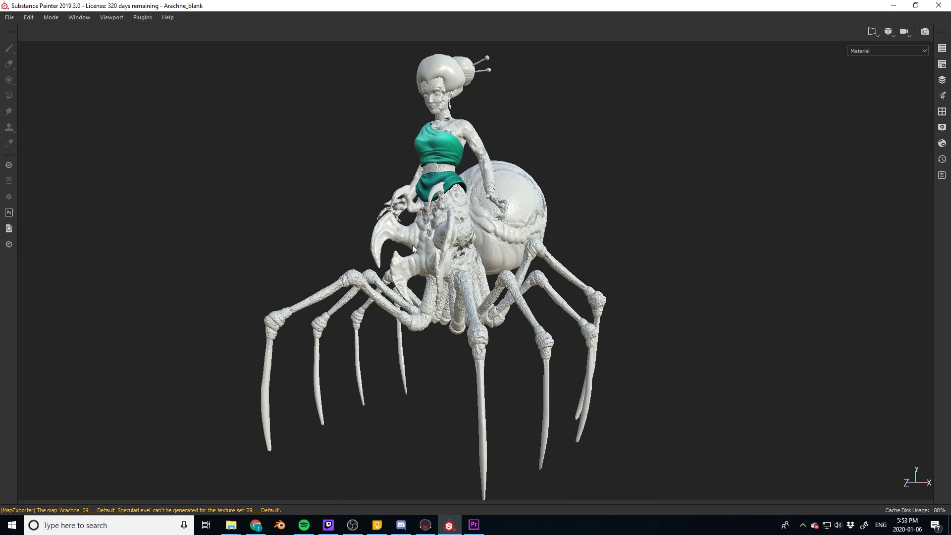
scroll(424, 240, down, 2)
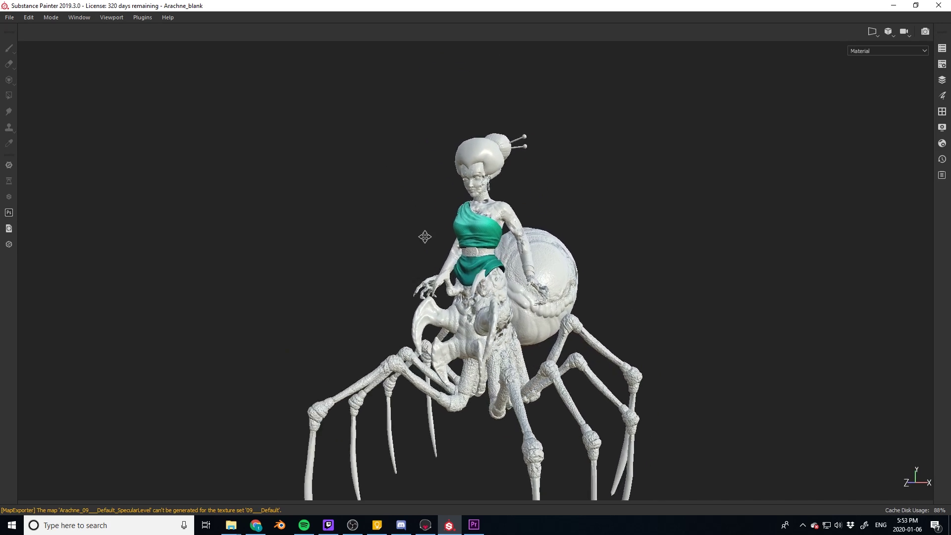
scroll(425, 240, up, 6)
middle_drag(484, 218, 435, 317)
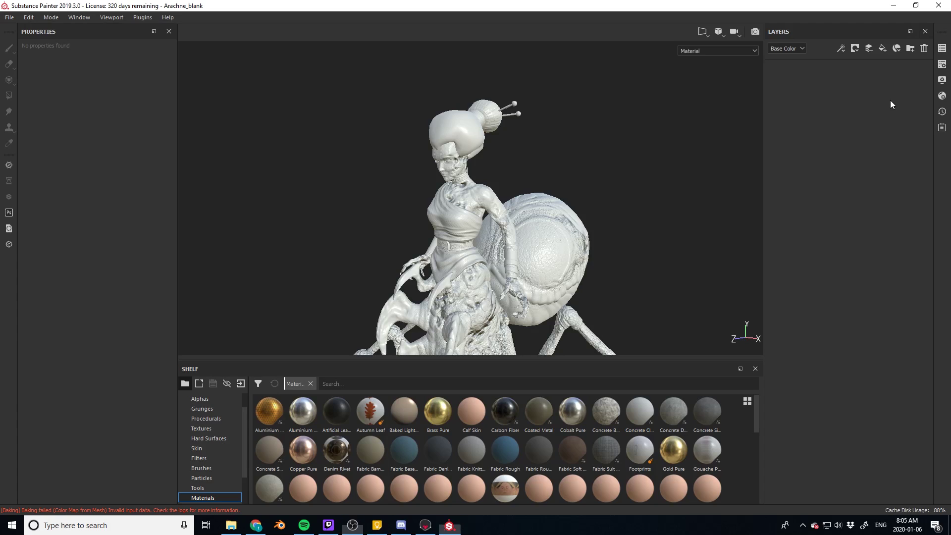
Step: Add a fill layer and set its base colour hue to teal
click(886, 48)
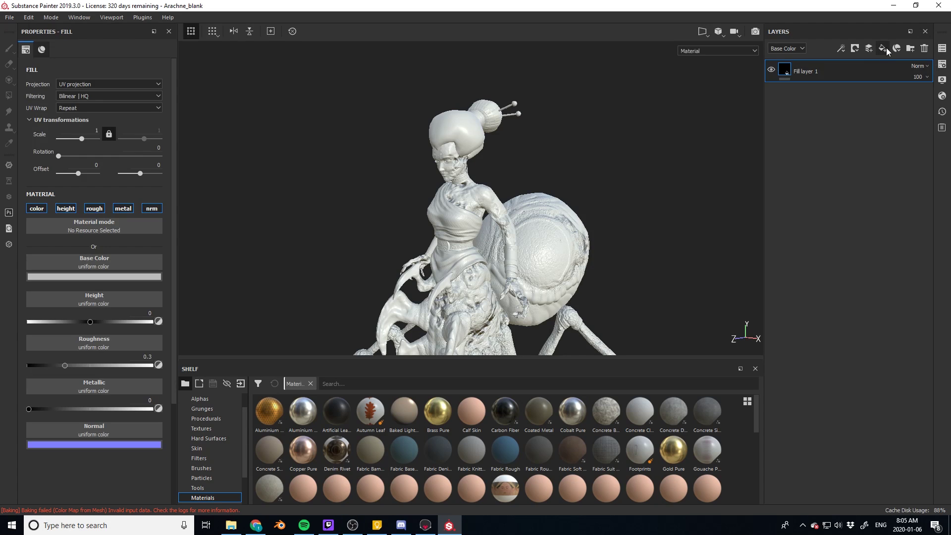
click(49, 276)
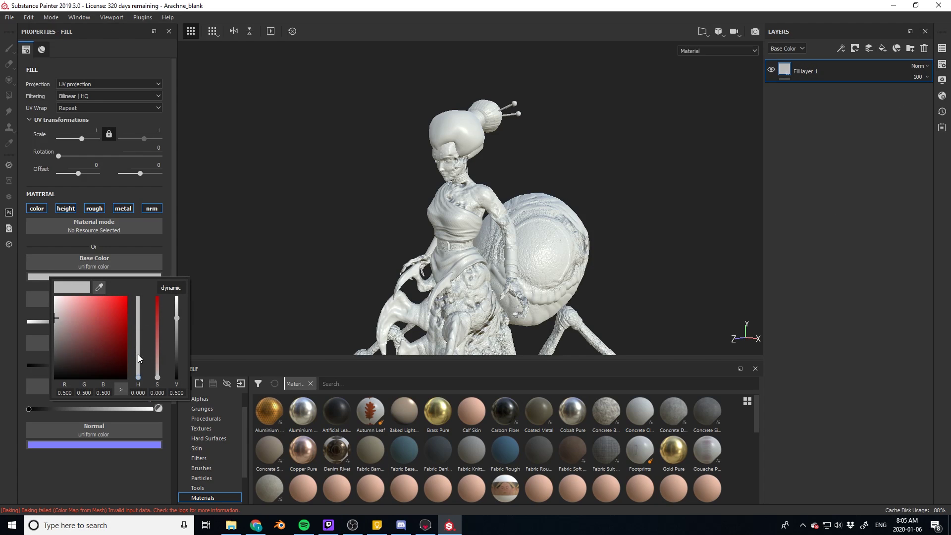
drag(138, 356, 141, 334)
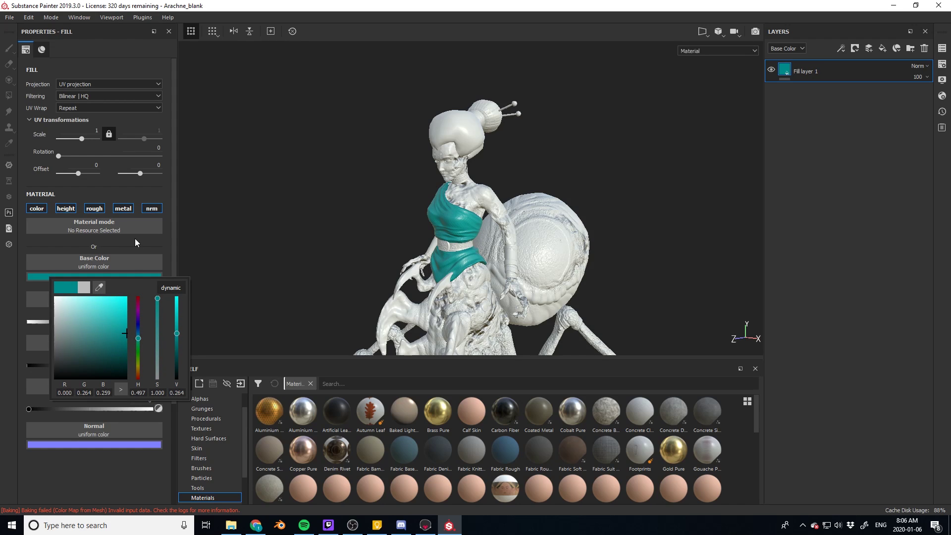
click(423, 210)
scroll(421, 213, up, 5)
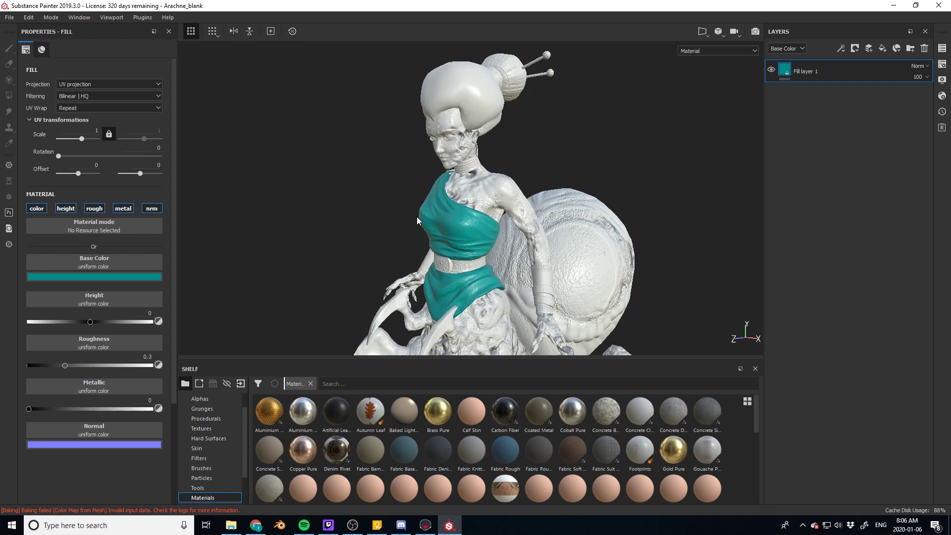
mouse_move(480, 255)
alt+mouse_down()
mouse_move(418, 214)
mouse_move(492, 255)
alt+mouse_up()
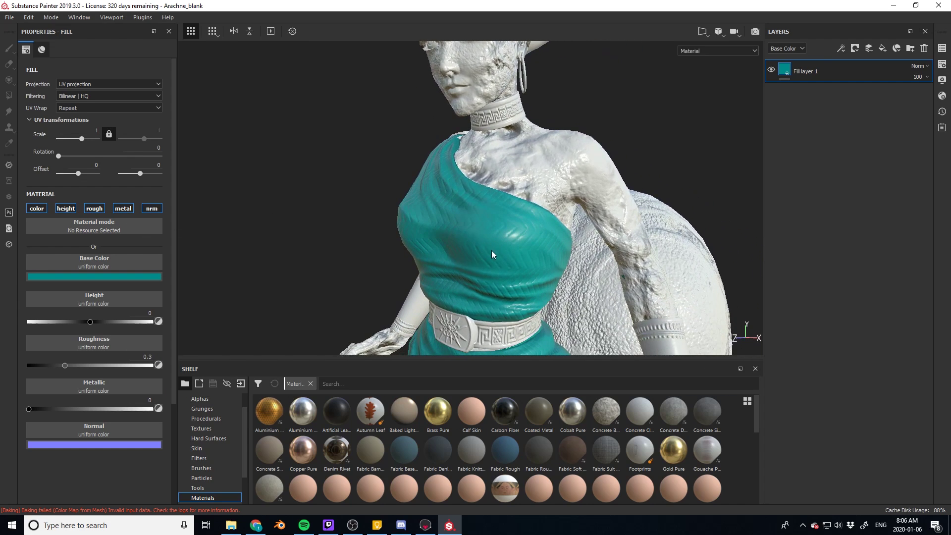
Step: Disable the fill's height, metallic and normal channels and raise roughness to 1
click(66, 208)
click(123, 208)
click(151, 208)
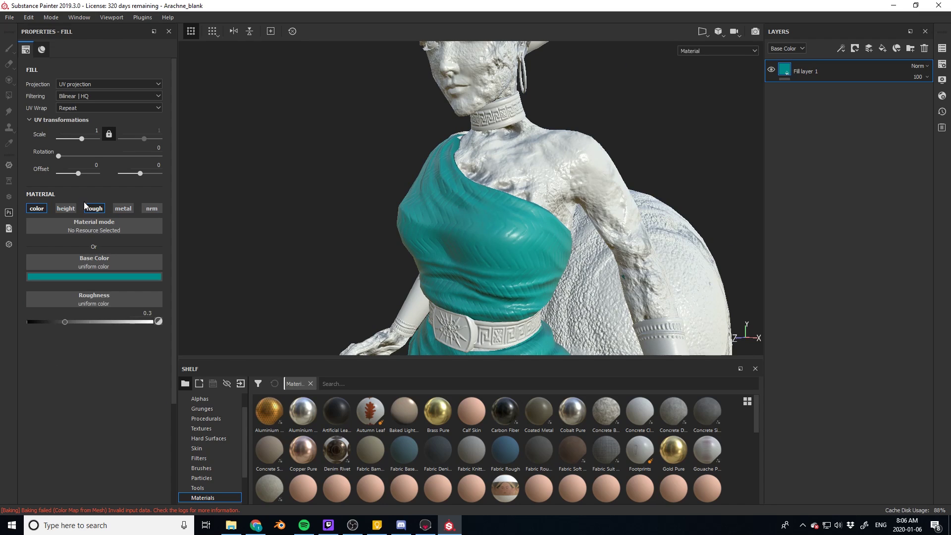
drag(71, 322, 213, 328)
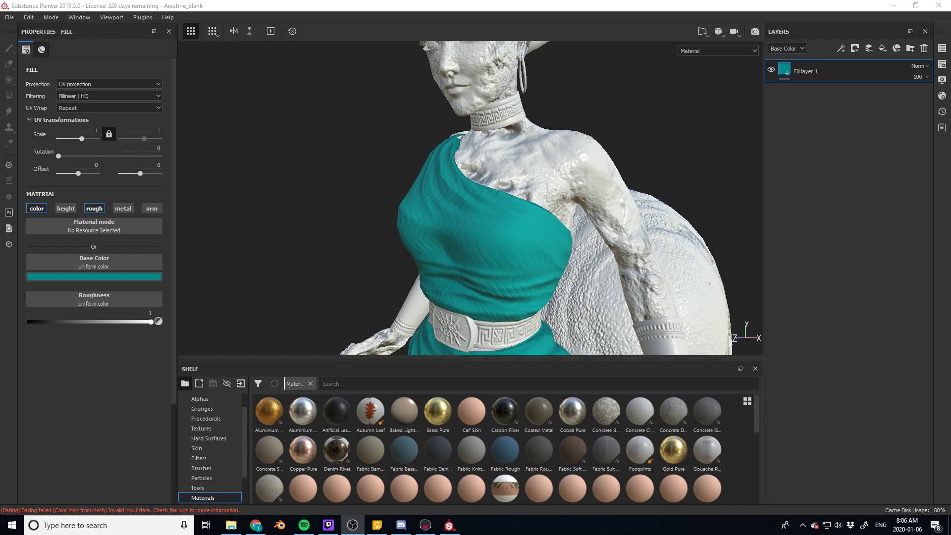
scroll(525, 256, down, 5)
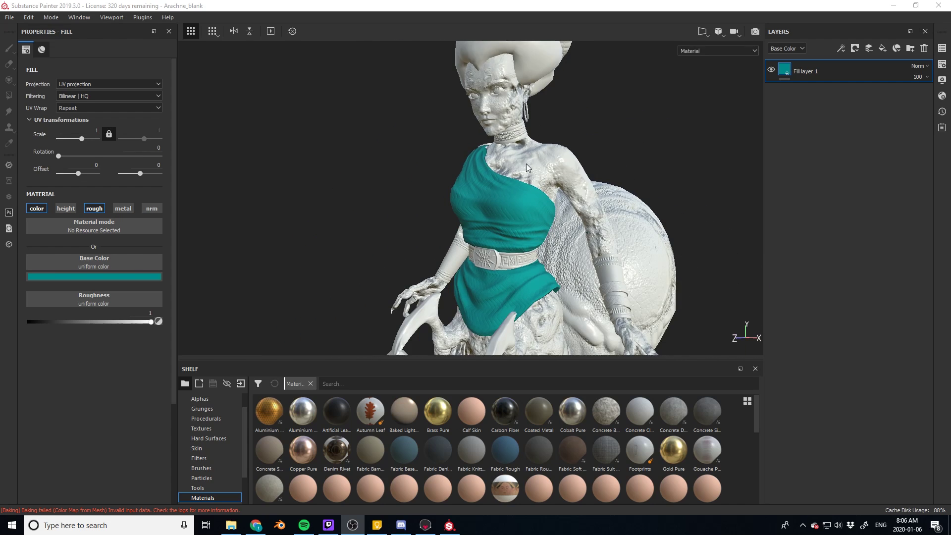
middle_drag(525, 257, 506, 188)
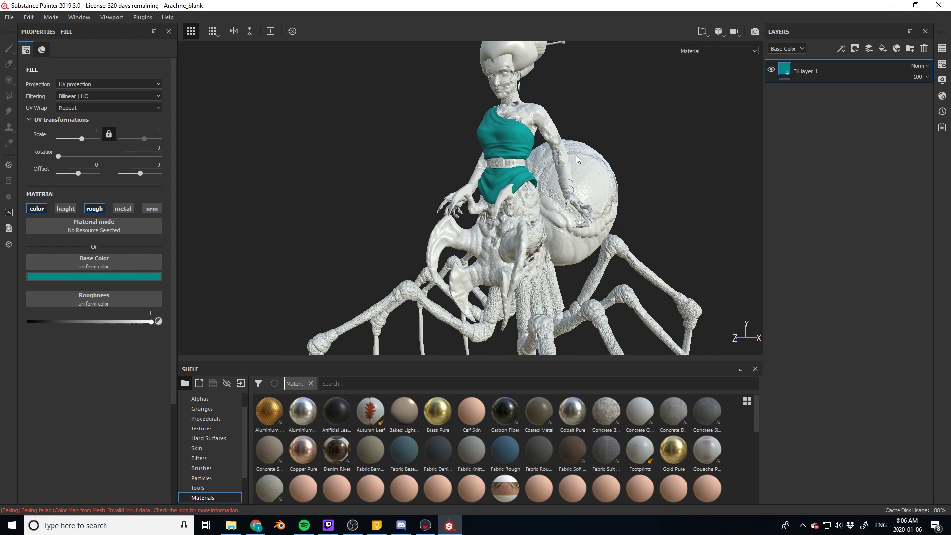
scroll(499, 240, up, 2)
middle_drag(575, 288, 568, 208)
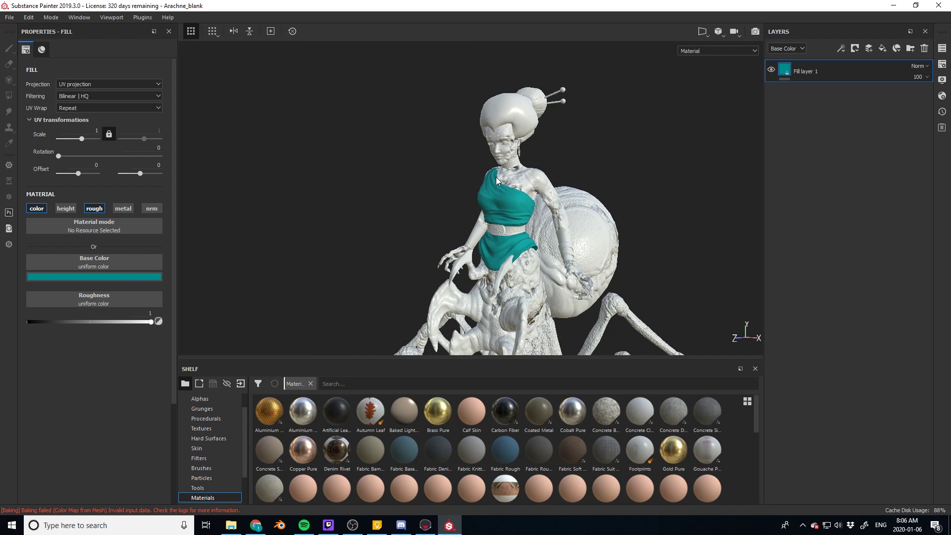
Step: Add a colour-only second fill layer using Fill layer 1's sampled teal, brightened
click(882, 49)
click(66, 208)
click(94, 208)
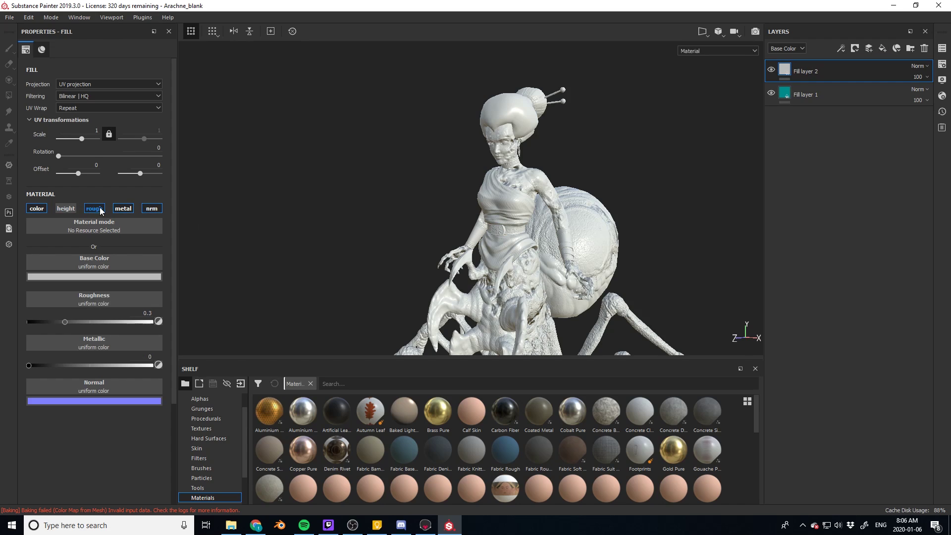
click(123, 209)
click(151, 208)
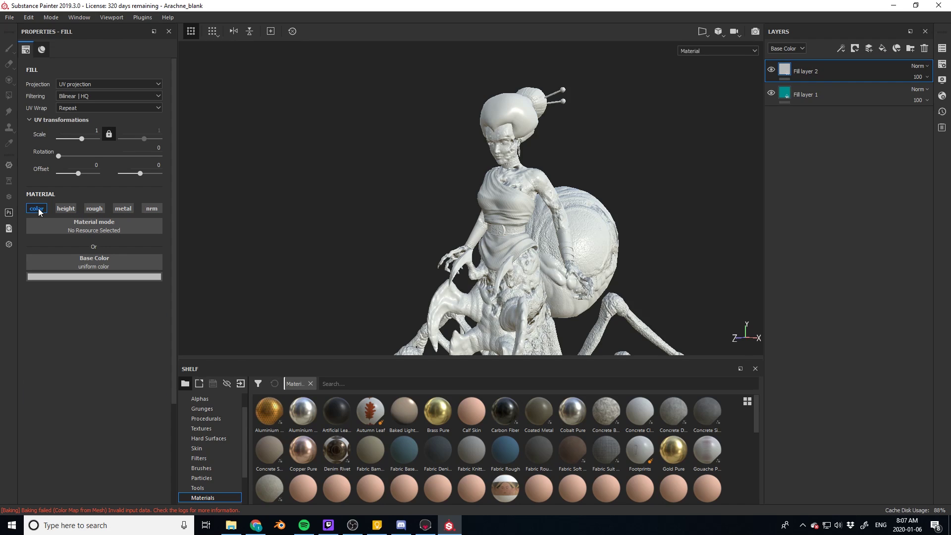
click(87, 277)
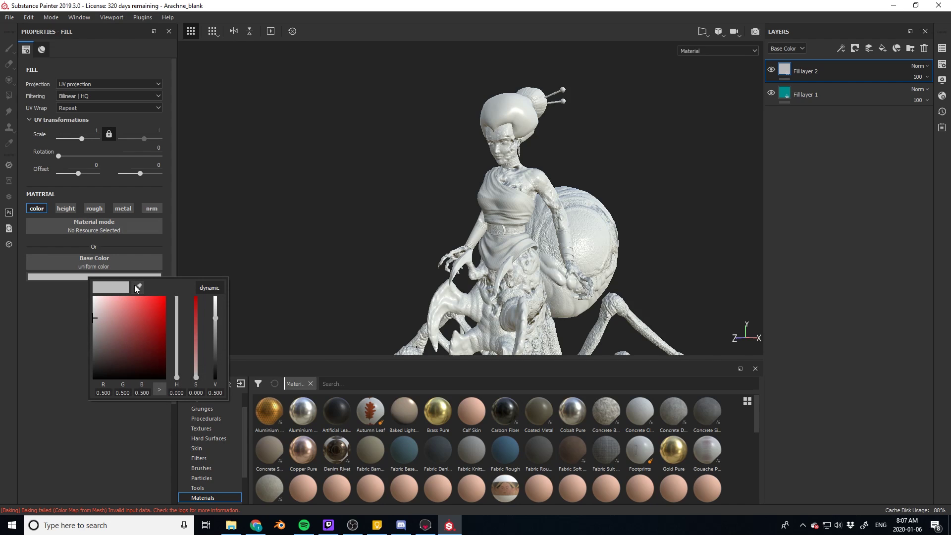
click(137, 289)
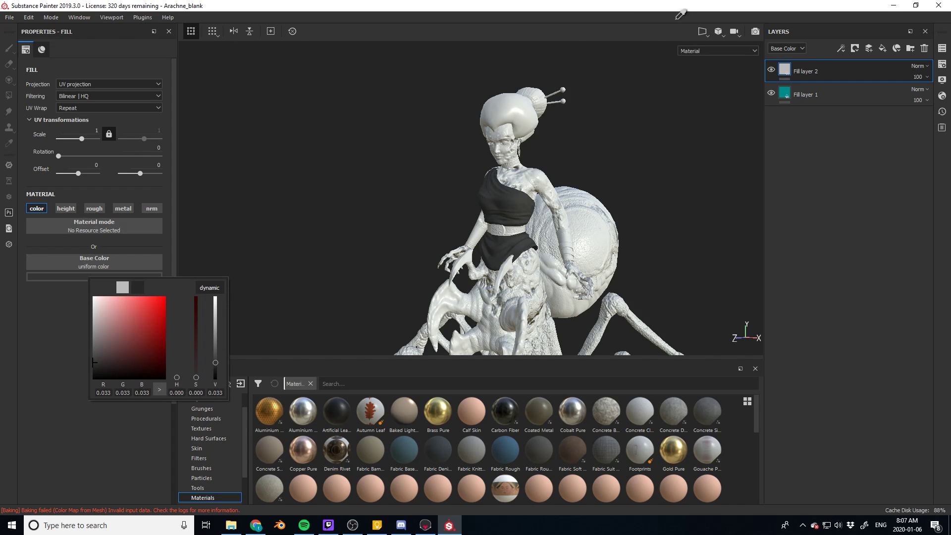
click(787, 92)
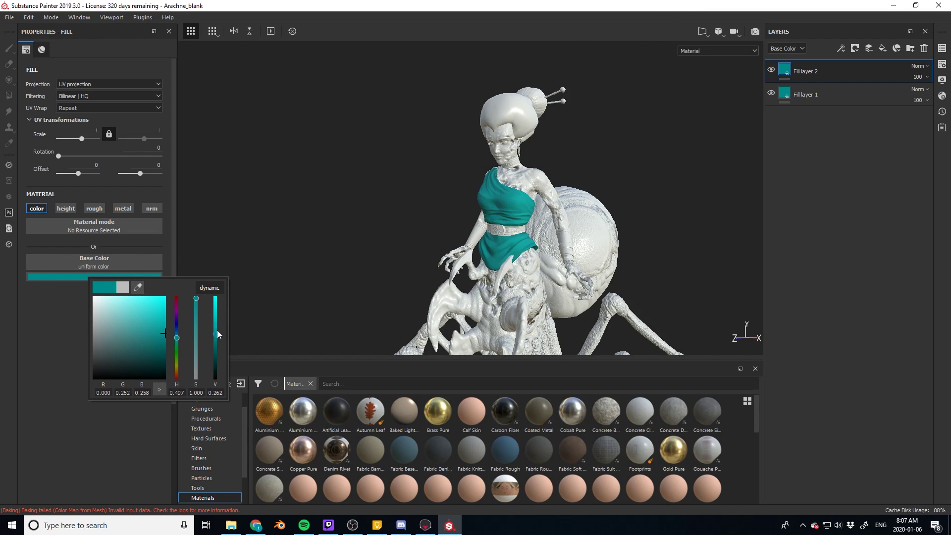
drag(217, 330, 177, 342)
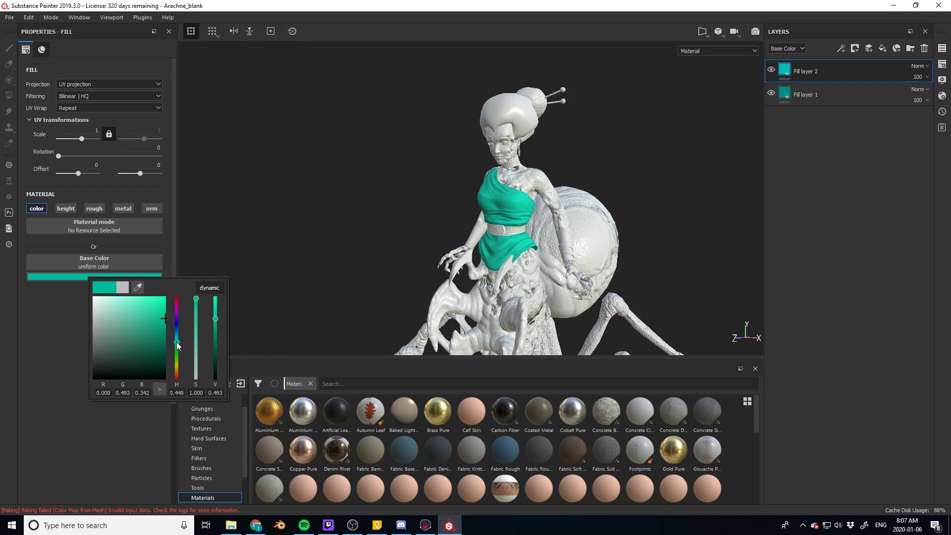
Step: Give Fill layer 2 a black mask with a Mask Editor generator
right_click(850, 75)
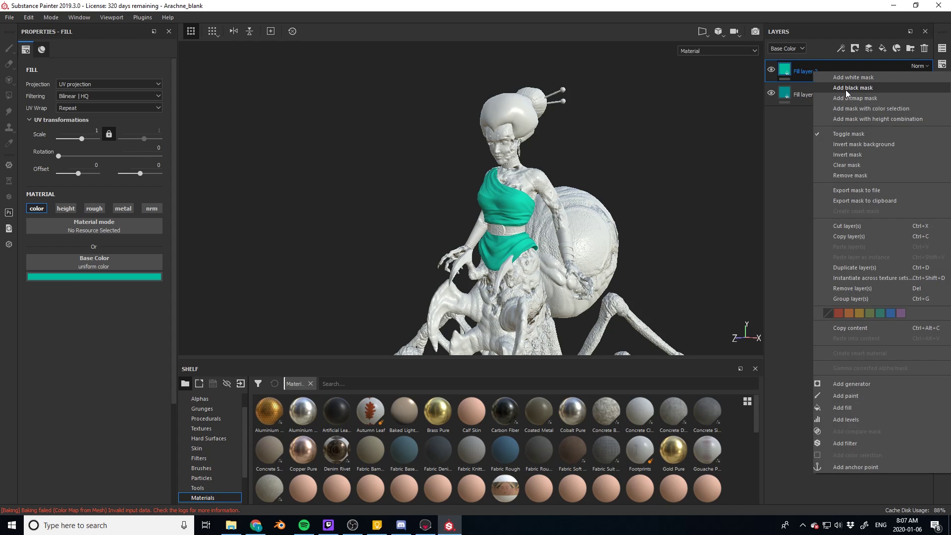
click(846, 90)
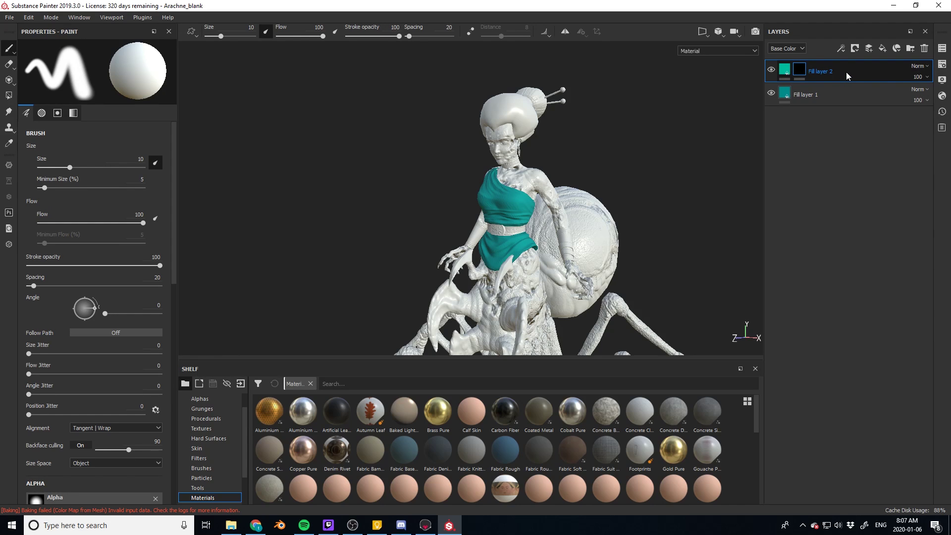
right_click(846, 72)
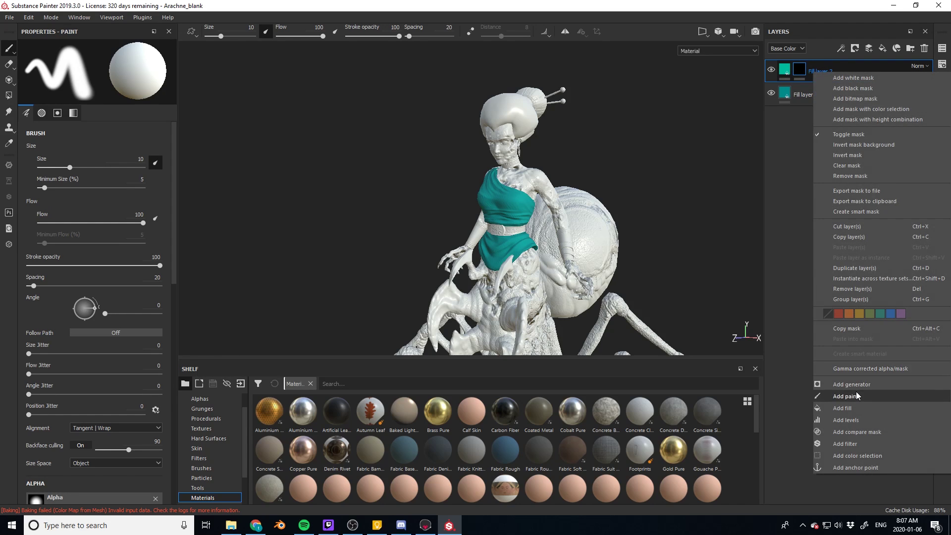
click(845, 386)
click(104, 66)
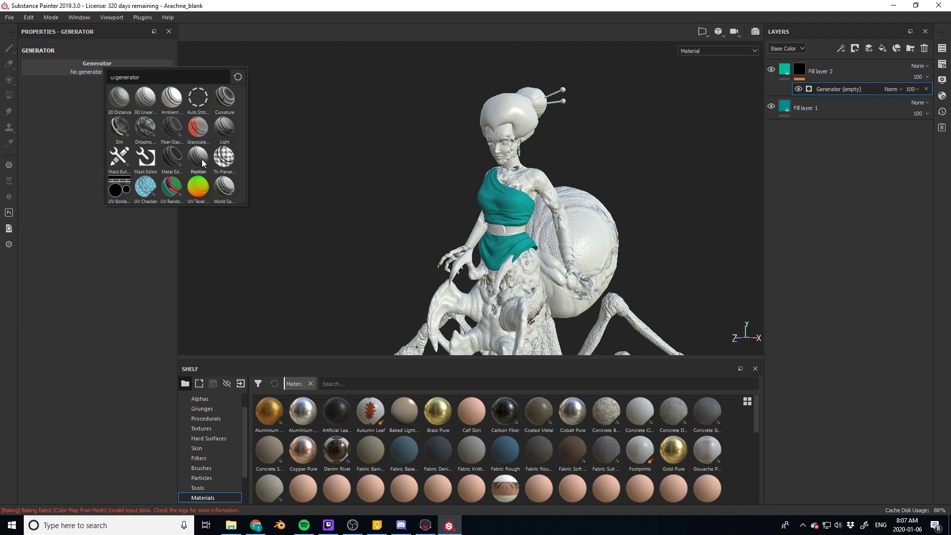
mouse_move(202, 162)
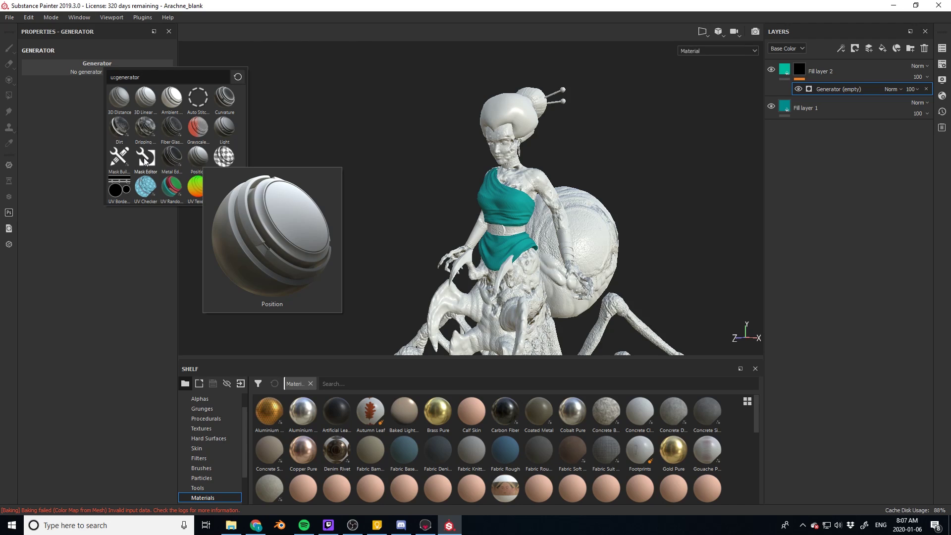
mouse_move(144, 158)
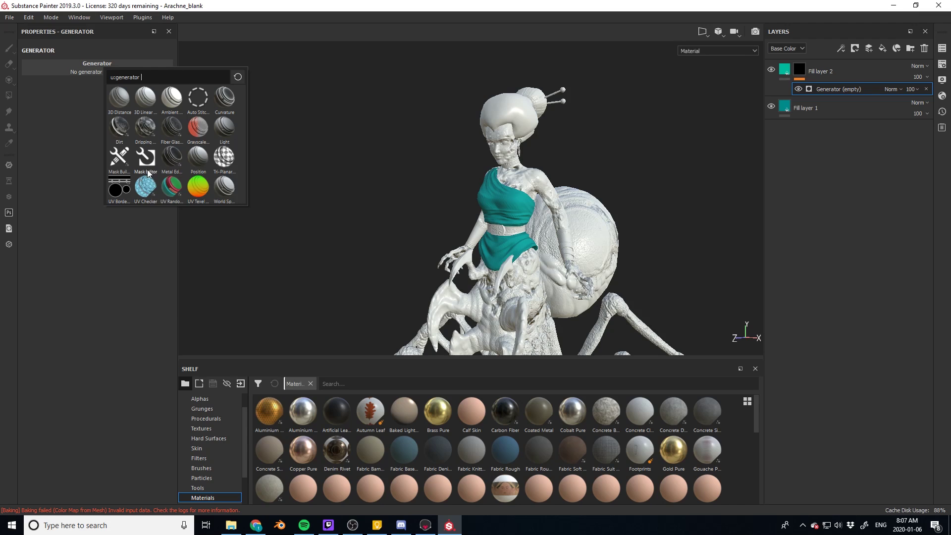
click(147, 170)
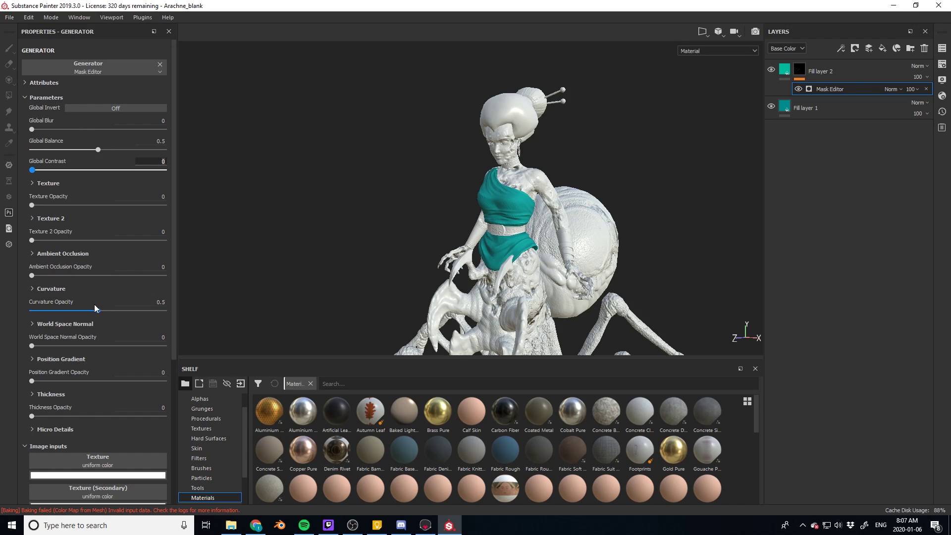
Step: Set the Mask Editor's Curvature Opacity to 0 and Position Gradient Opacity to 1
drag(86, 310, 1, 307)
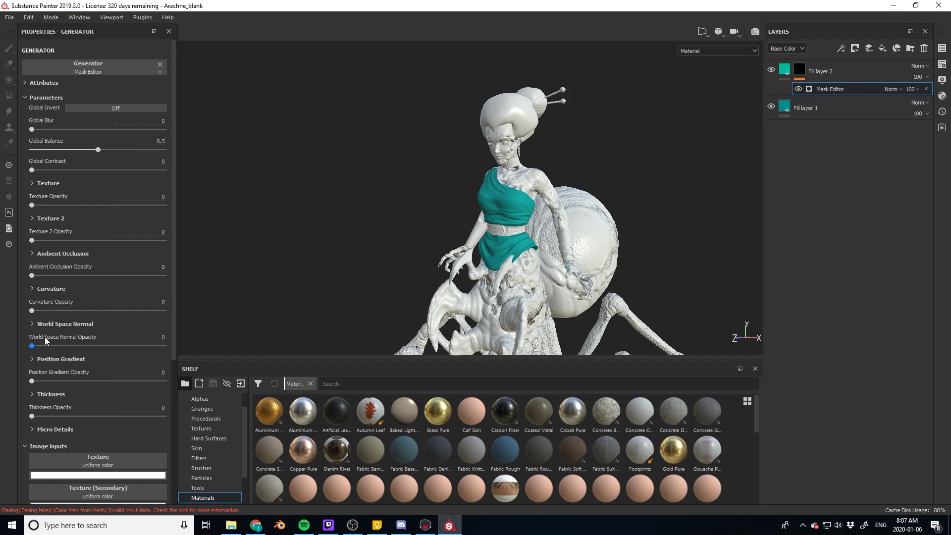
drag(37, 381, 130, 391)
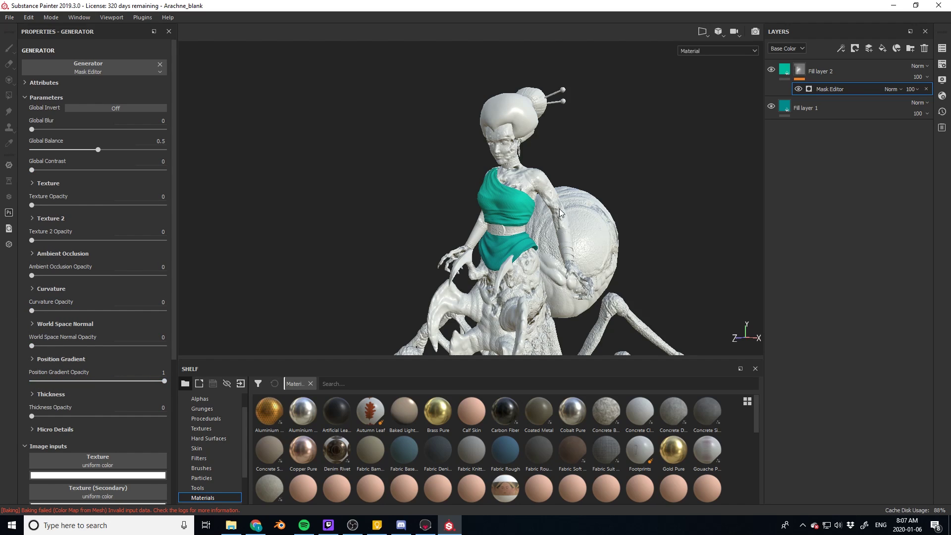
scroll(558, 215, up, 5)
alt+middle_drag(528, 253, 537, 208)
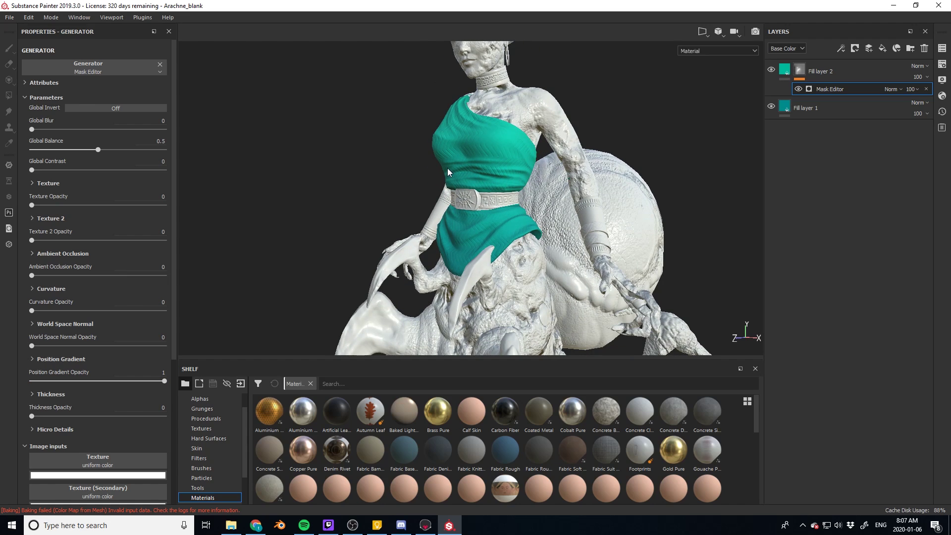
Step: Lower the saturation and raise the brightness of Fill layer 2's teal
click(783, 72)
click(96, 276)
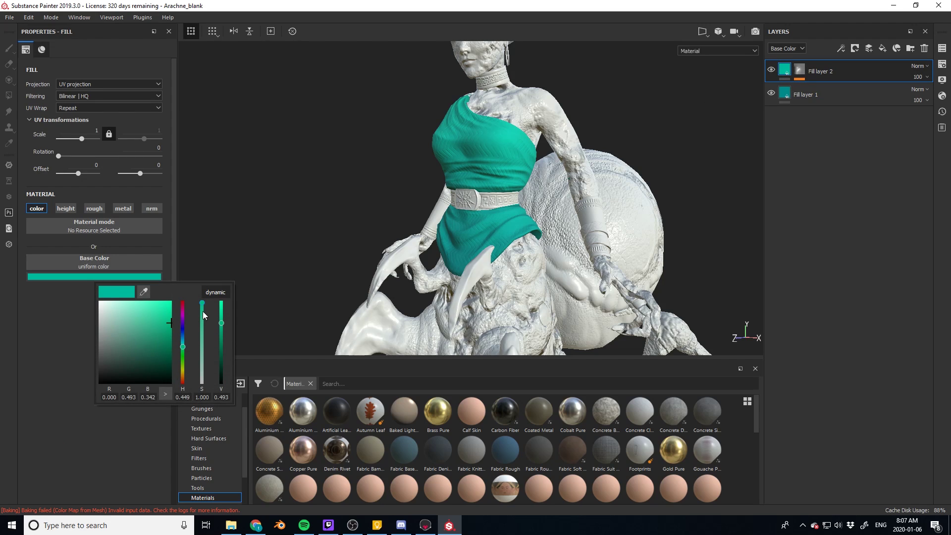
drag(203, 310, 223, 314)
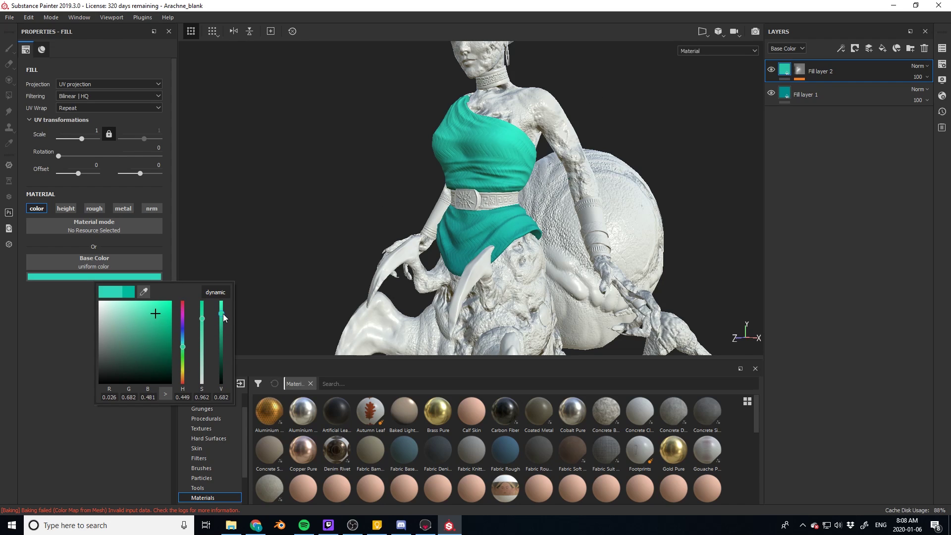
click(370, 159)
key(f)
alt+drag(352, 206, 385, 204)
Step: Add a Mask Editor generator to Fill layer 2's mask with Global Balance 0.73
right_click(800, 70)
click(837, 92)
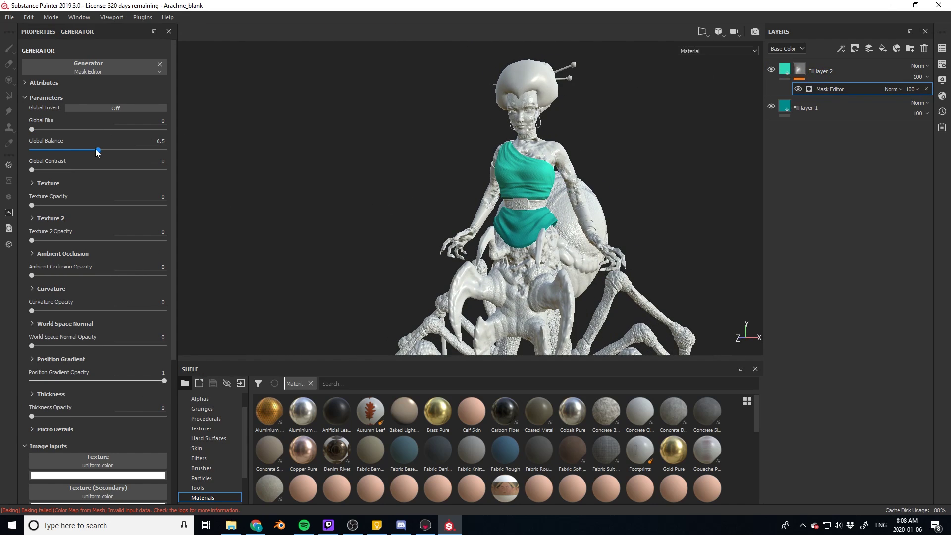
mouse_move(95, 148)
mouse_down()
mouse_move(60, 151)
mouse_move(154, 159)
mouse_move(82, 157)
mouse_move(98, 154)
mouse_up()
alt+drag(398, 163, 384, 165)
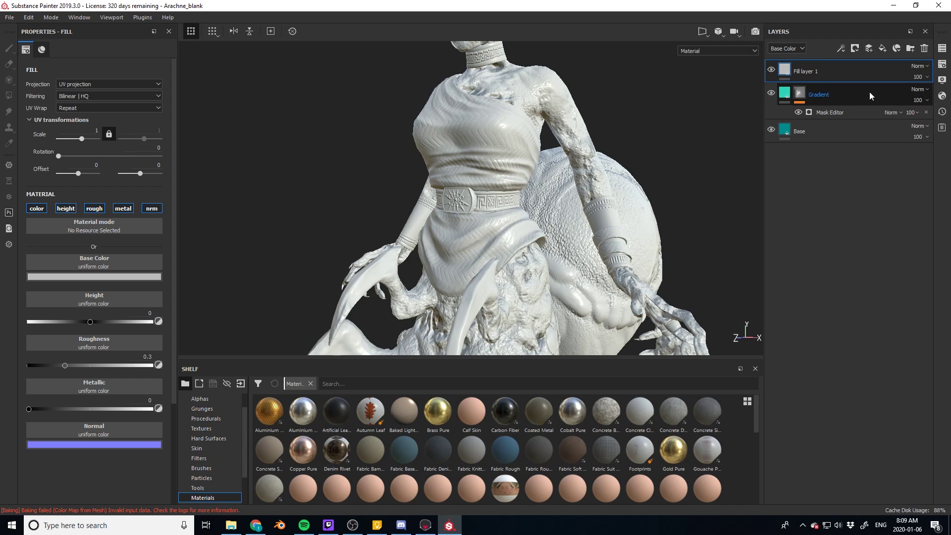
Step: Make the new fill layer colour-only by disabling height, metallic, normal and roughness
click(942, 64)
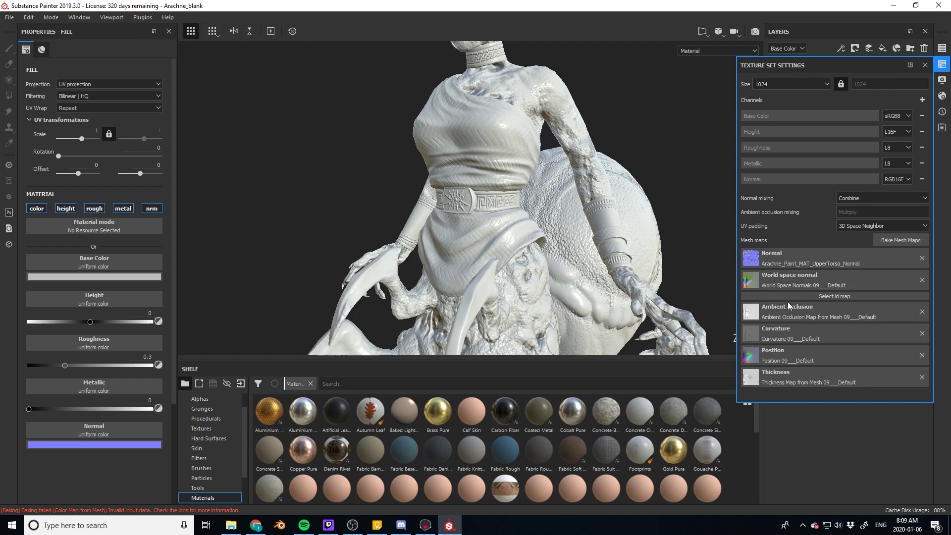
click(925, 64)
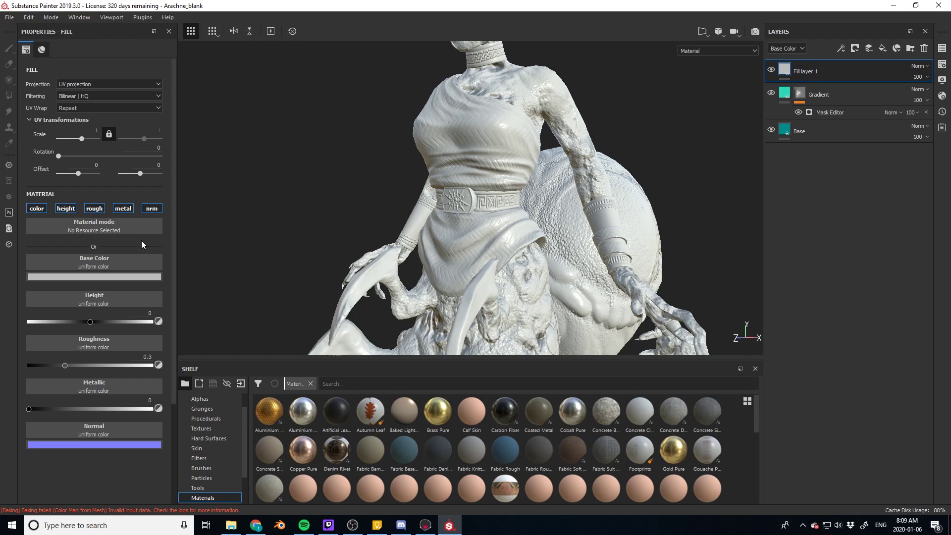
click(65, 208)
click(123, 208)
click(152, 208)
click(94, 208)
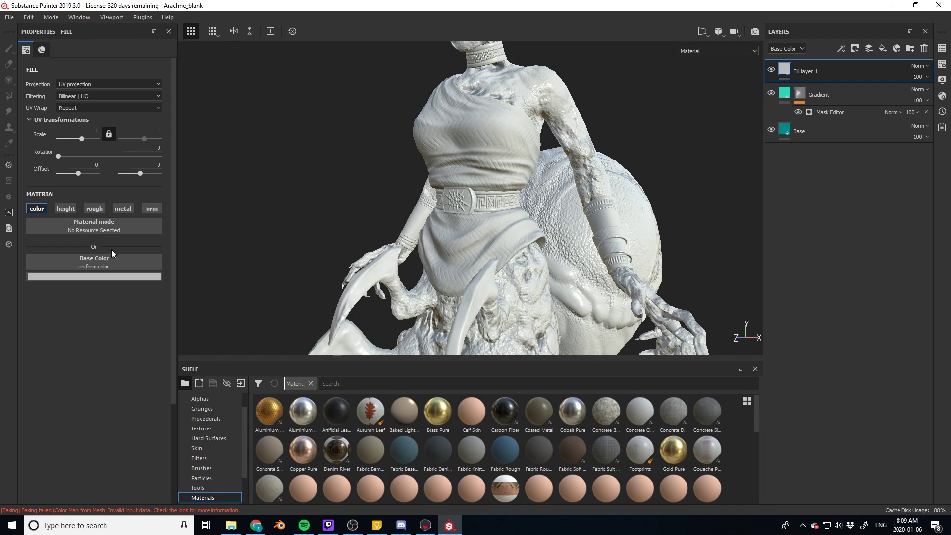
Step: Sample the Base layer's dark teal into the base colour and reduce its saturation
click(97, 276)
click(147, 290)
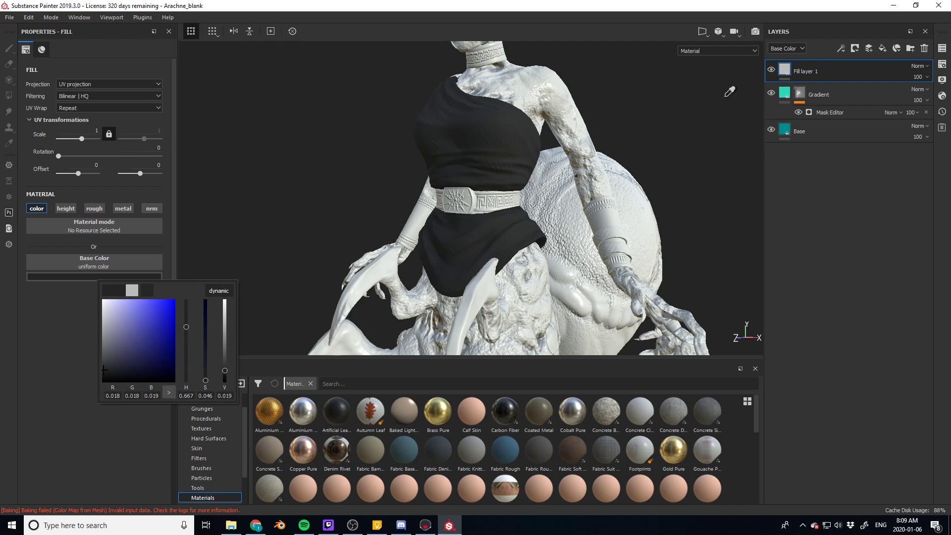
click(788, 88)
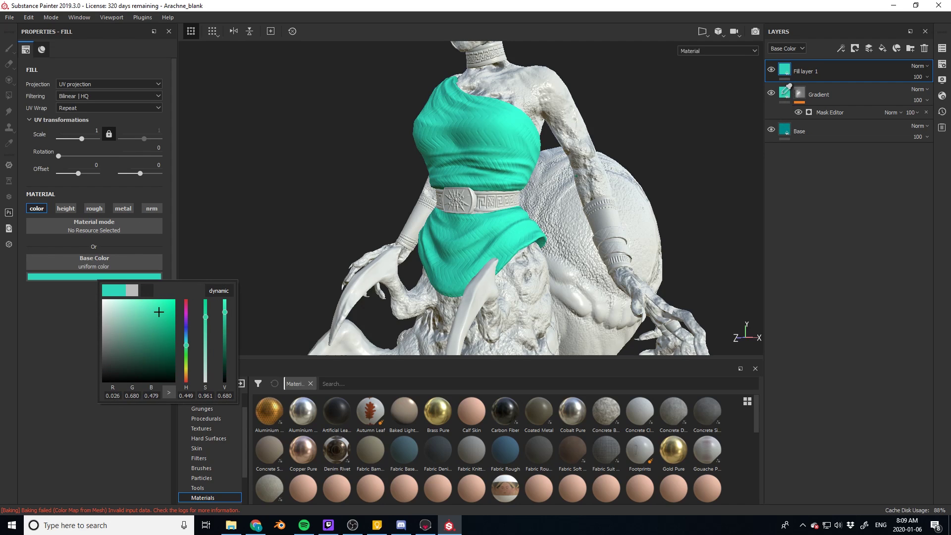
click(786, 128)
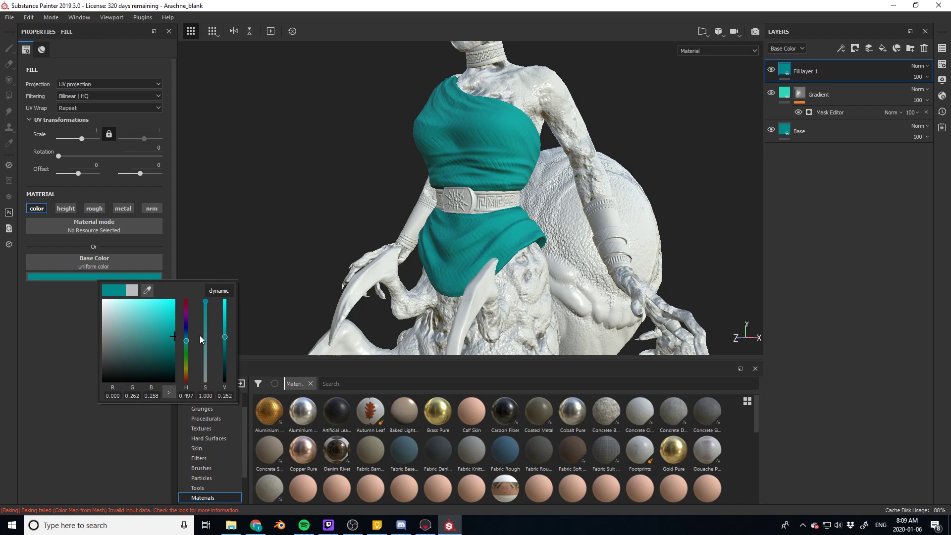
drag(205, 333, 205, 342)
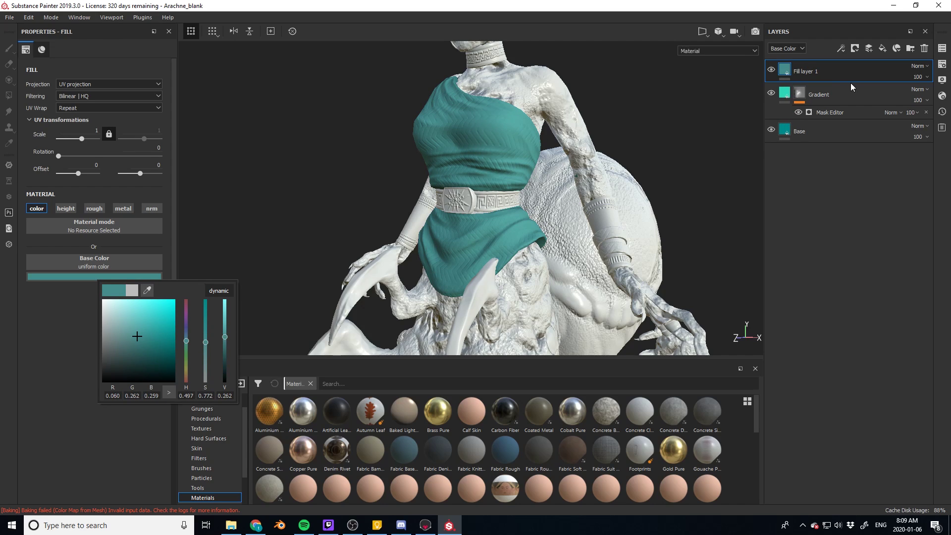
Step: Give Fill layer 1 a black mask with a Mask Editor generator at Curvature Opacity 1
right_click(829, 68)
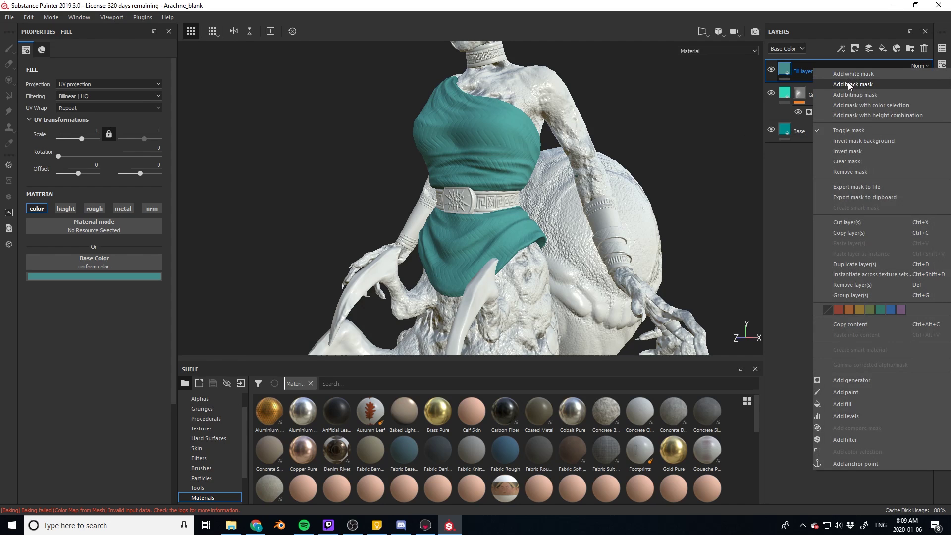
click(846, 74)
right_click(845, 69)
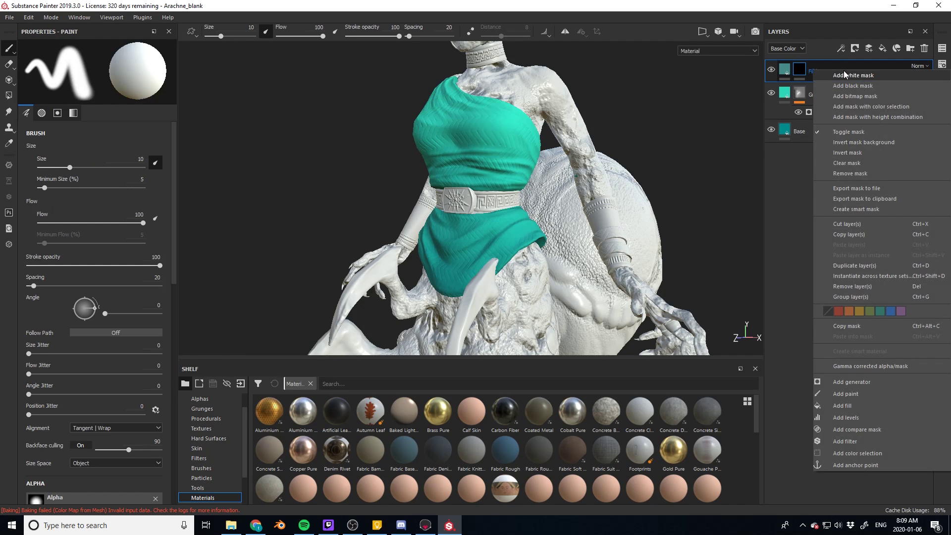
click(847, 383)
click(72, 71)
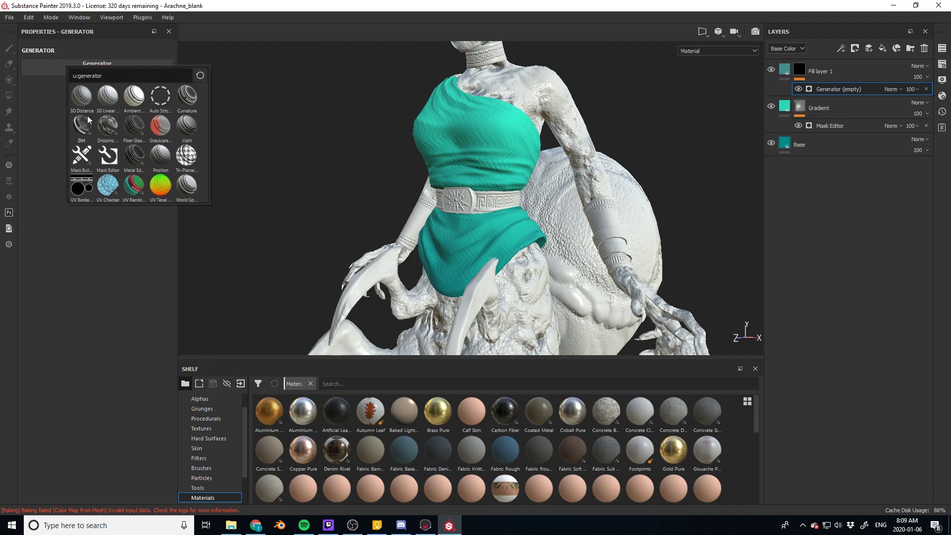
click(111, 158)
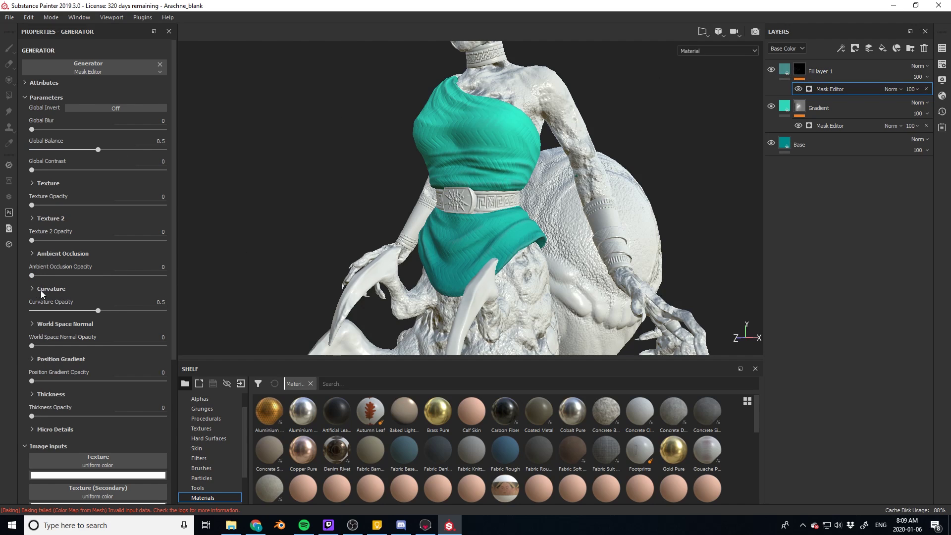
drag(98, 310, 171, 311)
scroll(496, 128, up, 3)
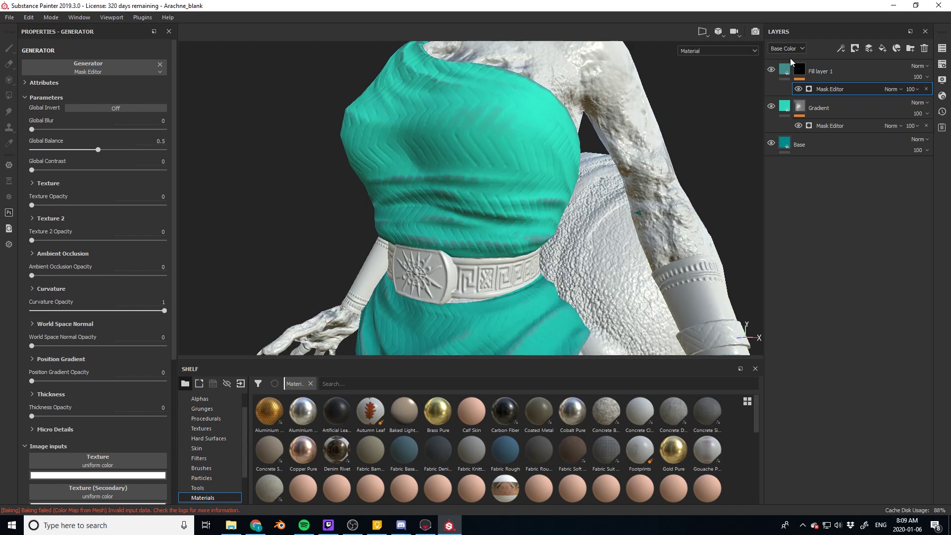
key(Delete)
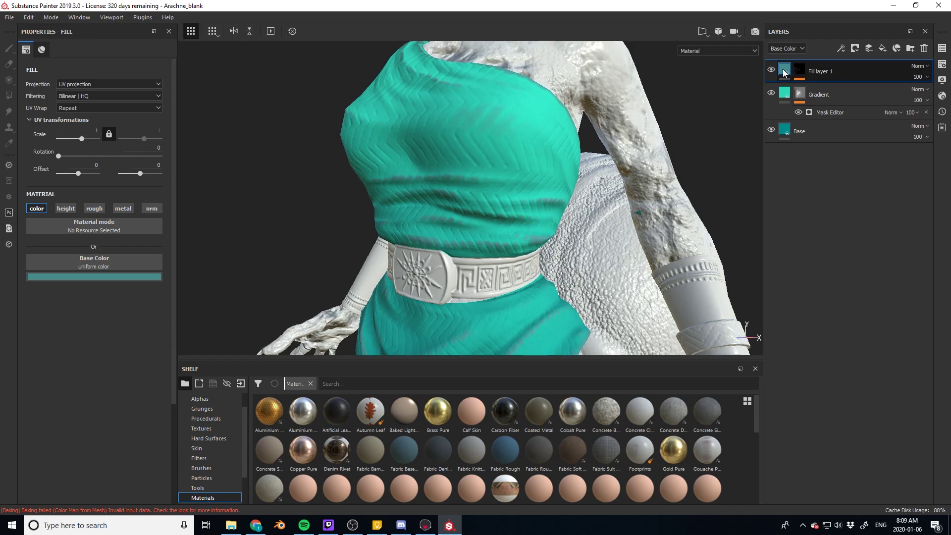
Step: Change Fill layer 1's base colour to a bright teal (RGB 0.036, 0.660, 0.650)
click(98, 278)
click(121, 319)
drag(122, 320, 157, 313)
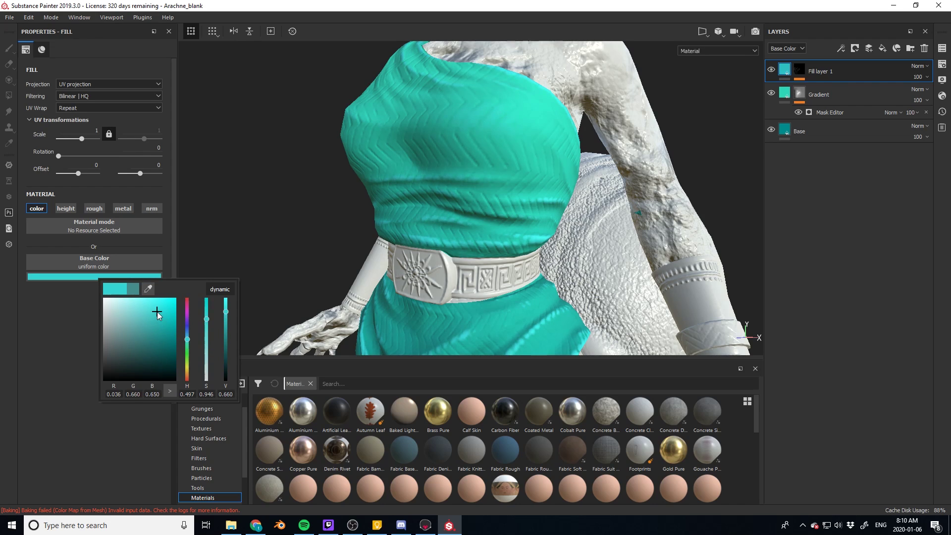
scroll(315, 200, up, 3)
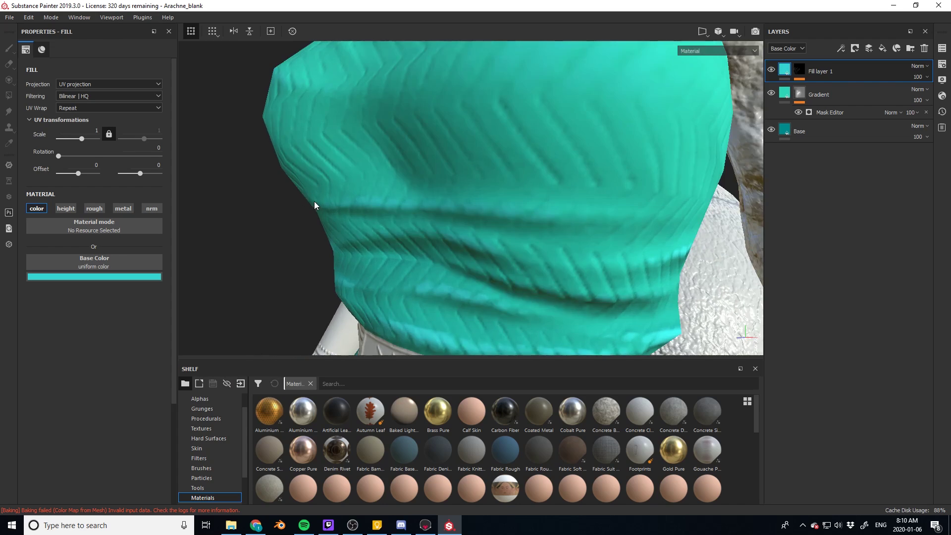
scroll(314, 200, down, 5)
scroll(322, 211, up, 3)
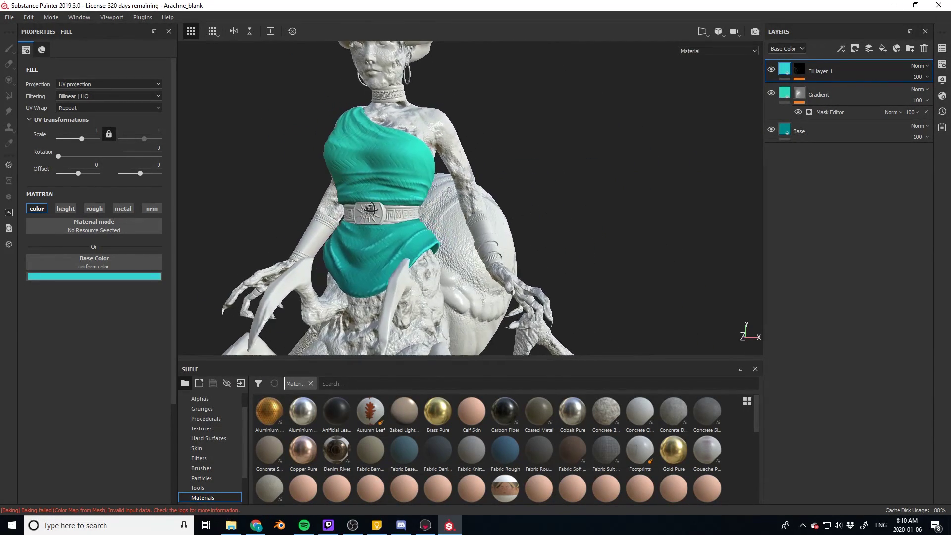
alt+drag(368, 208, 374, 225)
Step: Select Fill layer 1's mask for editing
click(798, 70)
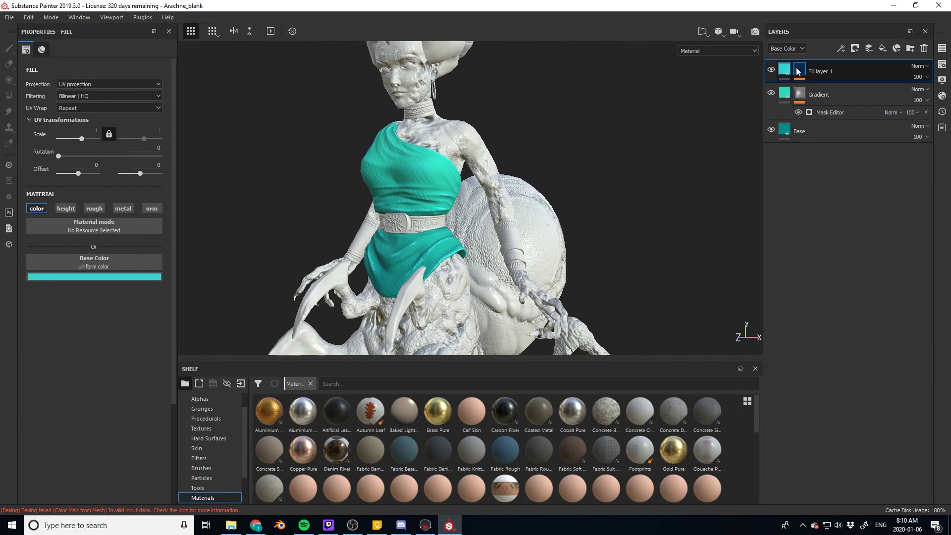
scroll(430, 245, up, 3)
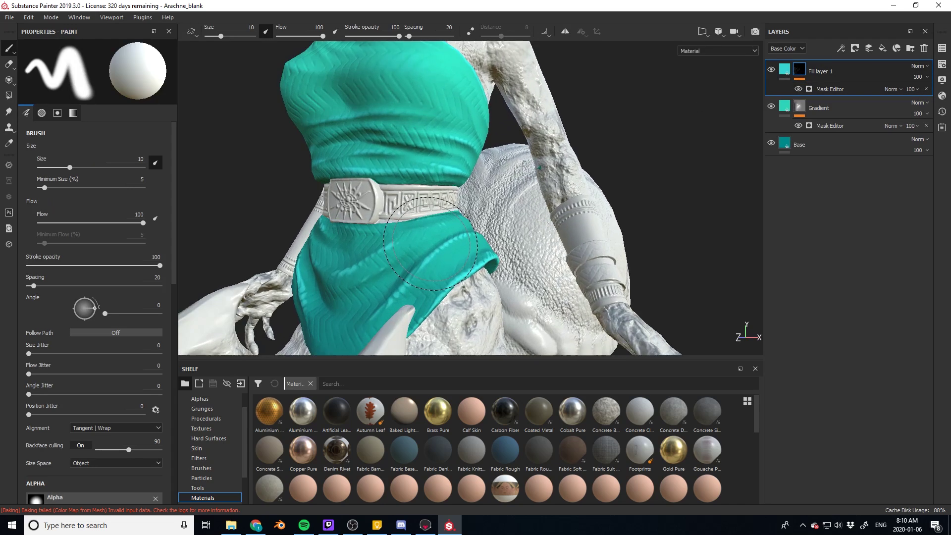
scroll(430, 246, up, 2)
scroll(408, 250, up, 3)
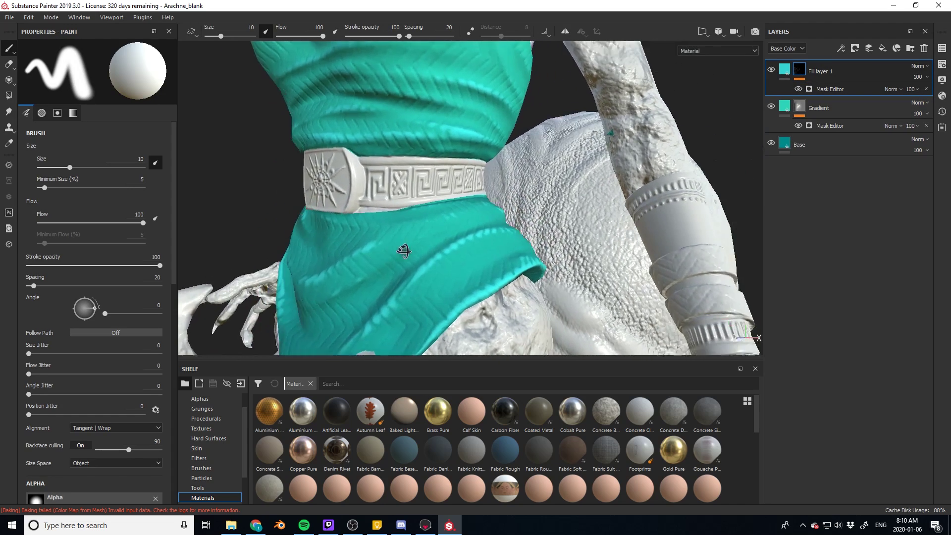
scroll(407, 250, down, 5)
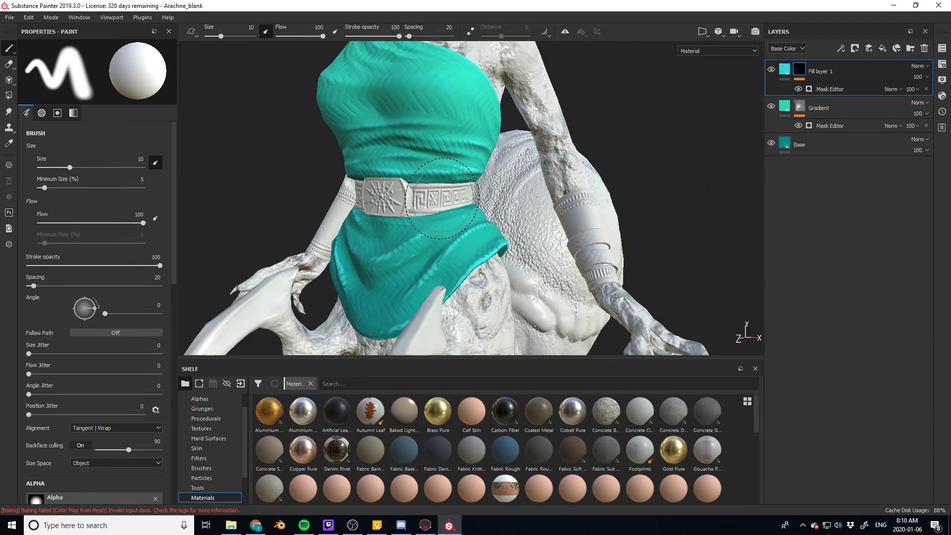
scroll(441, 198, down, 2)
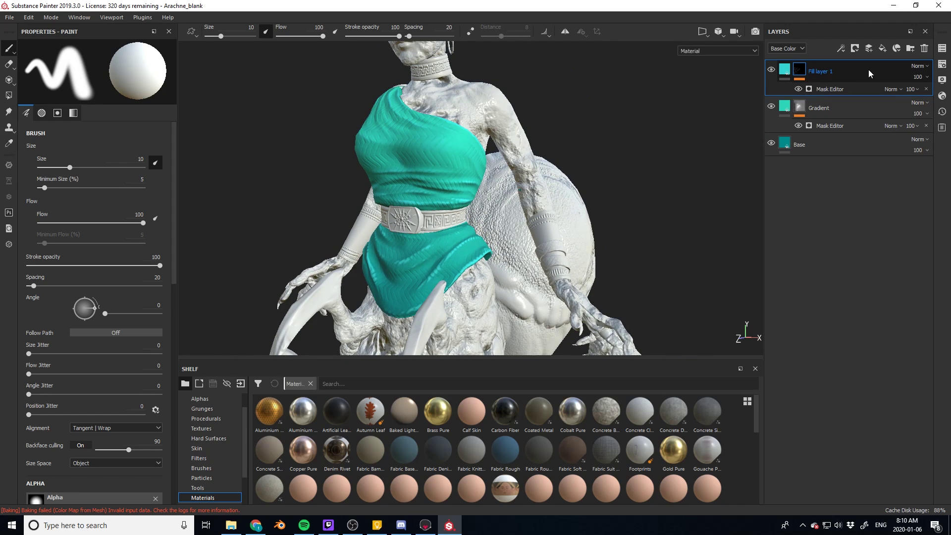
Step: Add a Blur filter at intensity 0.5 to Fill layer 1's mask
right_click(869, 71)
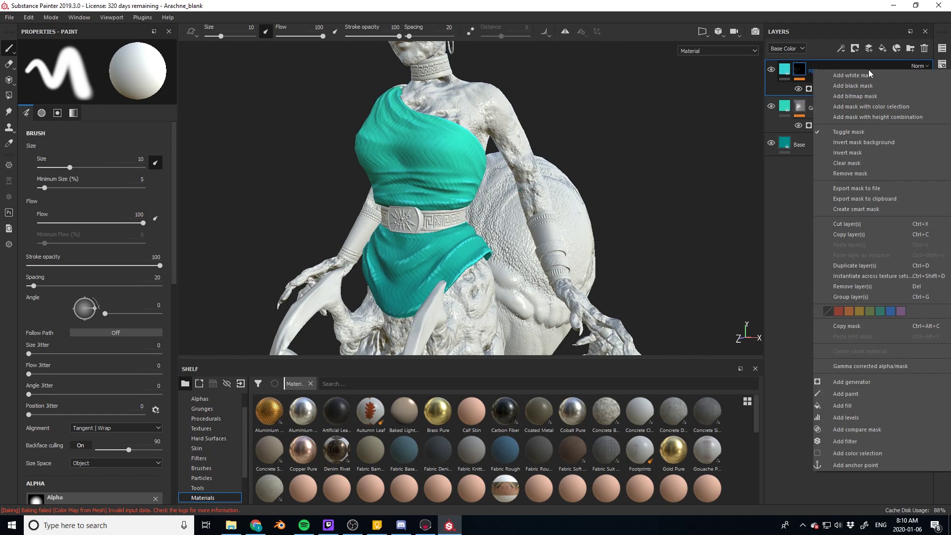
click(849, 436)
click(122, 64)
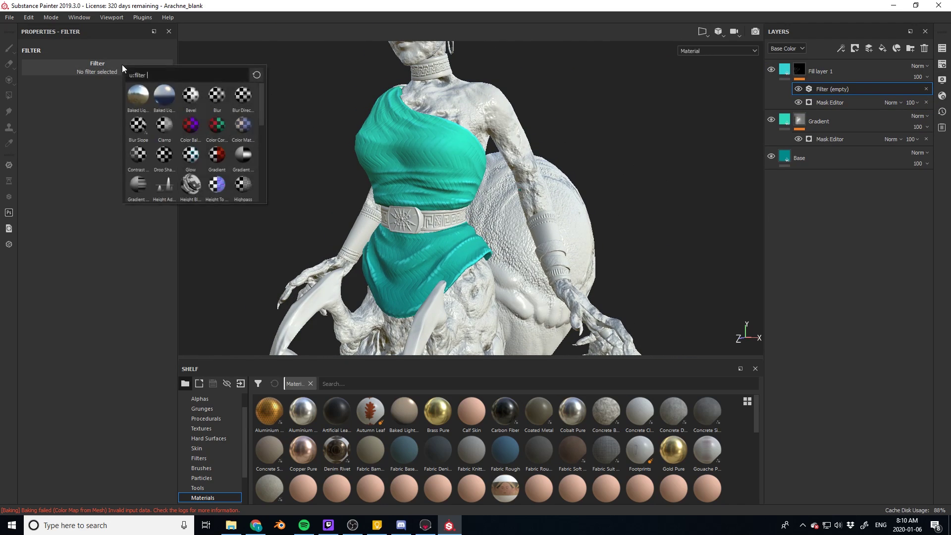
click(217, 99)
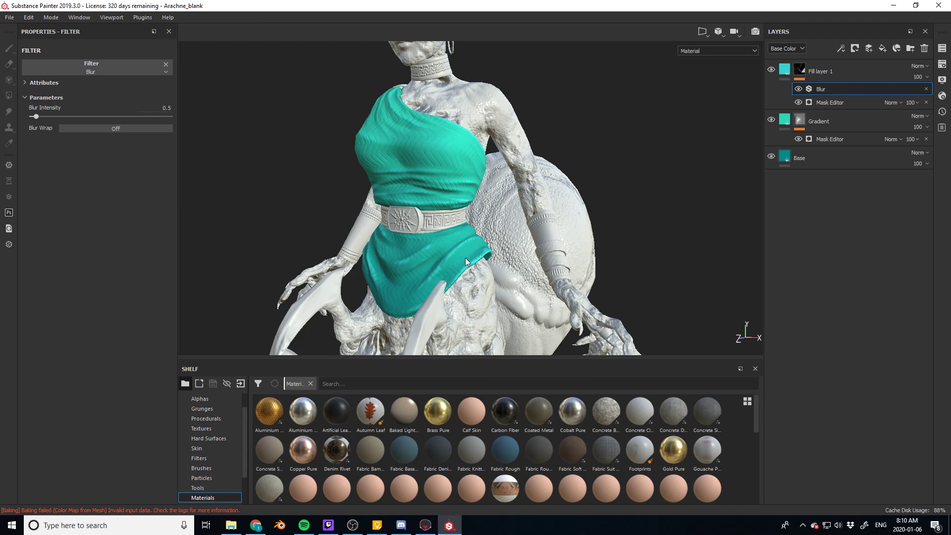
scroll(441, 276, up, 4)
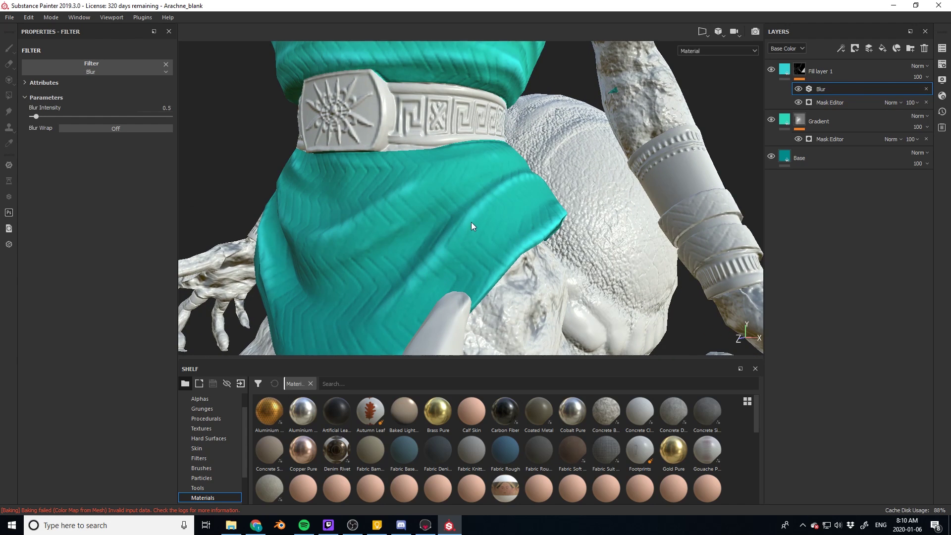
scroll(405, 230, down, 8)
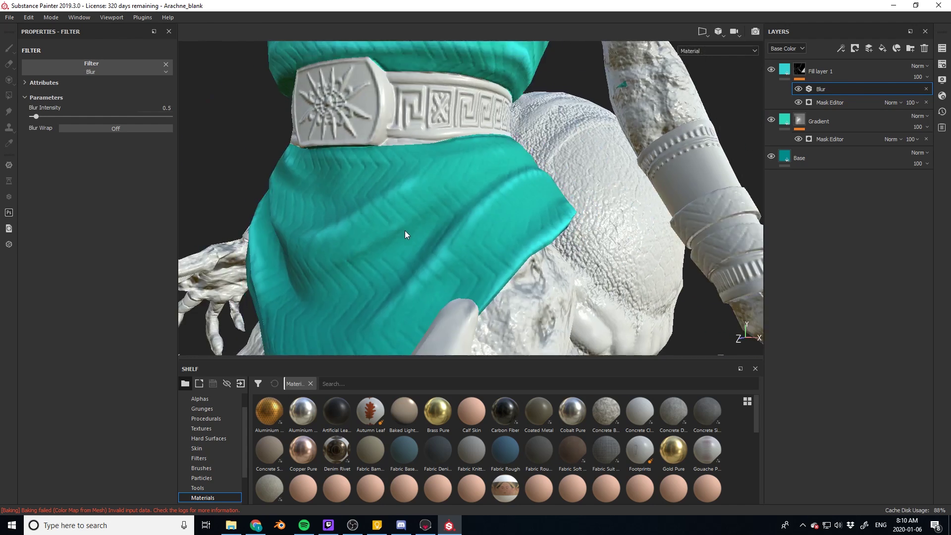
alt+drag(376, 176, 340, 189)
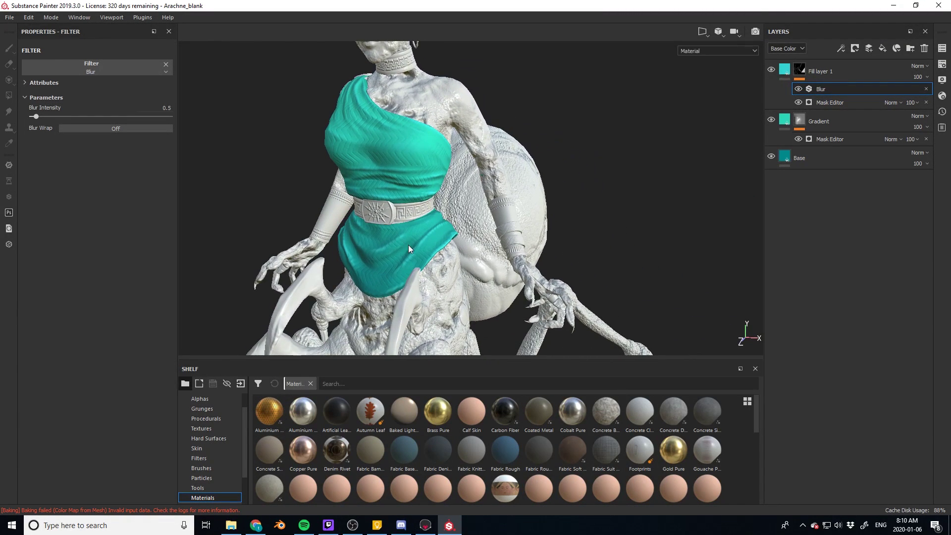
Step: Shift the Curvature layer's colour to a greener, more saturated teal (RGB 0.047, 0.558, 0.439)
click(785, 71)
click(80, 275)
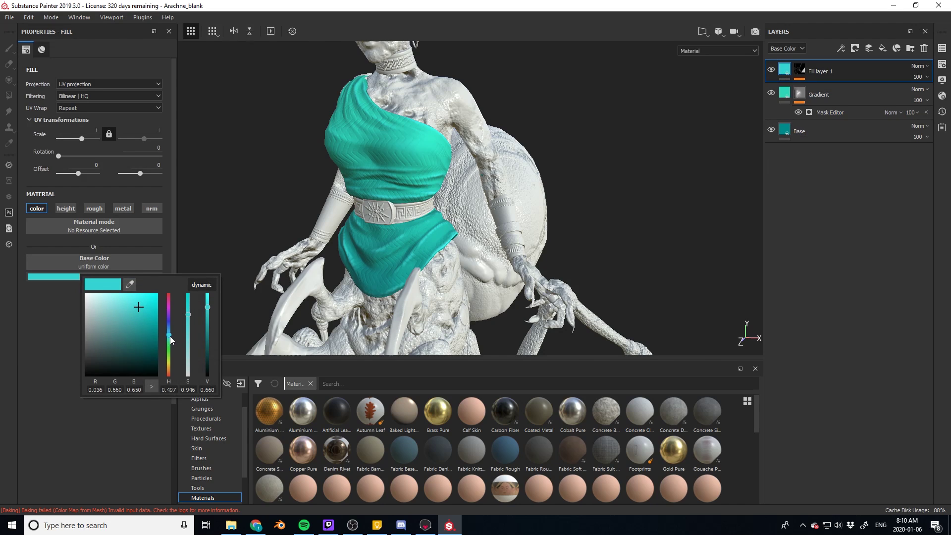
drag(170, 336, 135, 312)
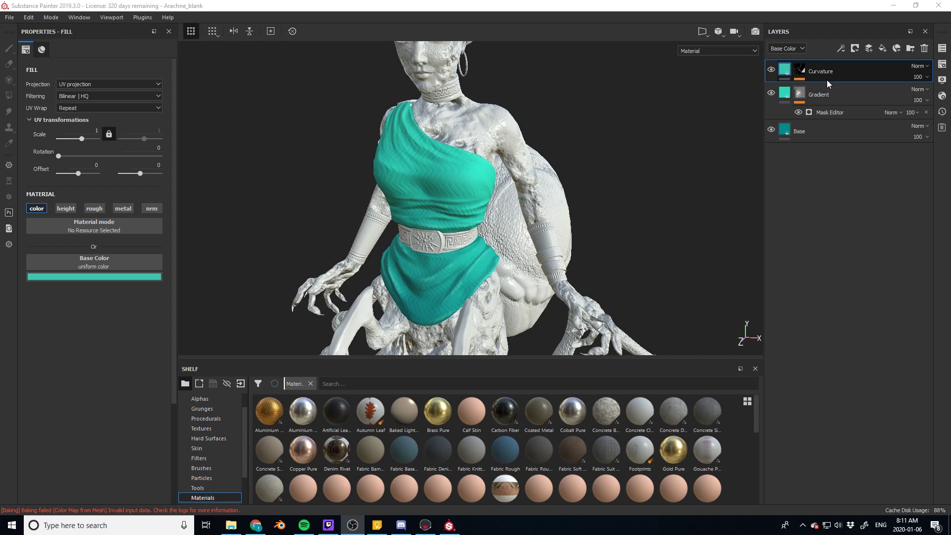
Step: Add a colour-only fill layer with a black base colour
click(881, 52)
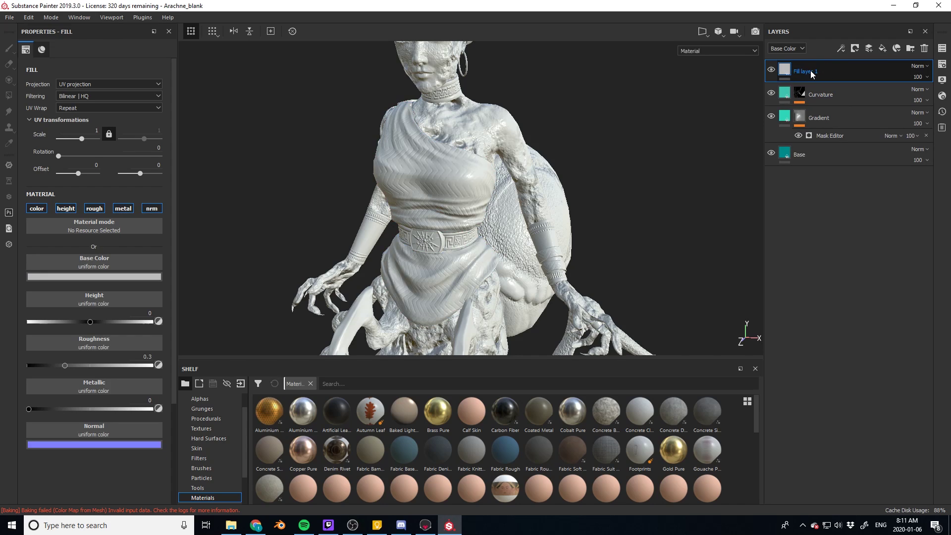
click(66, 208)
click(94, 208)
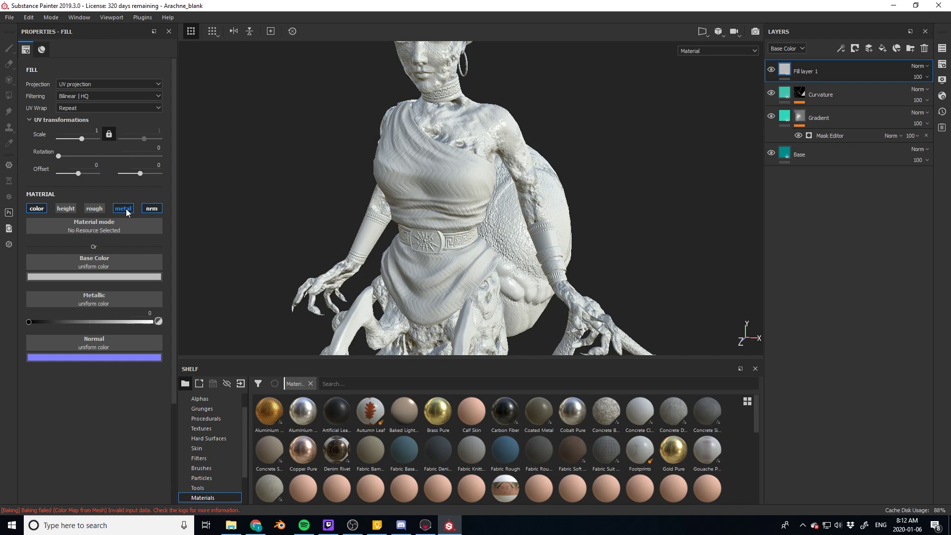
click(123, 208)
click(151, 208)
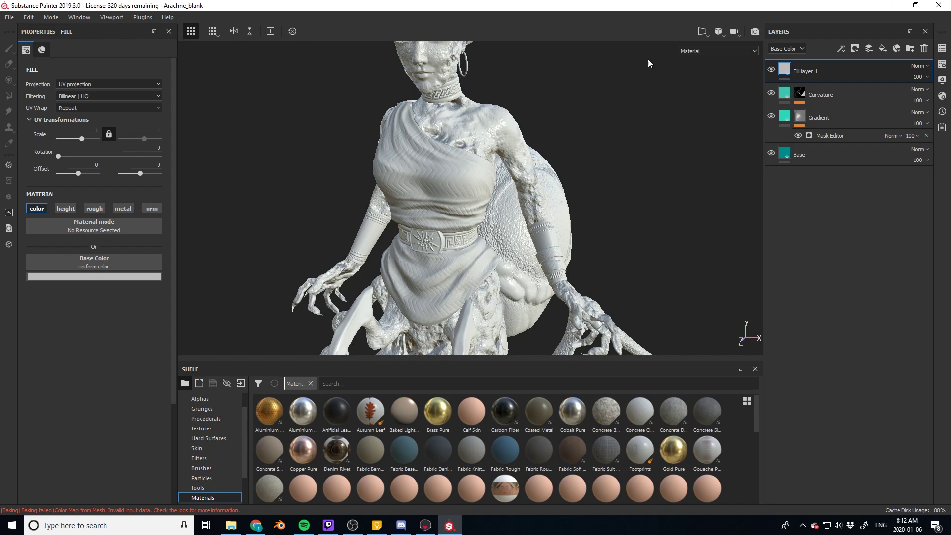
click(101, 277)
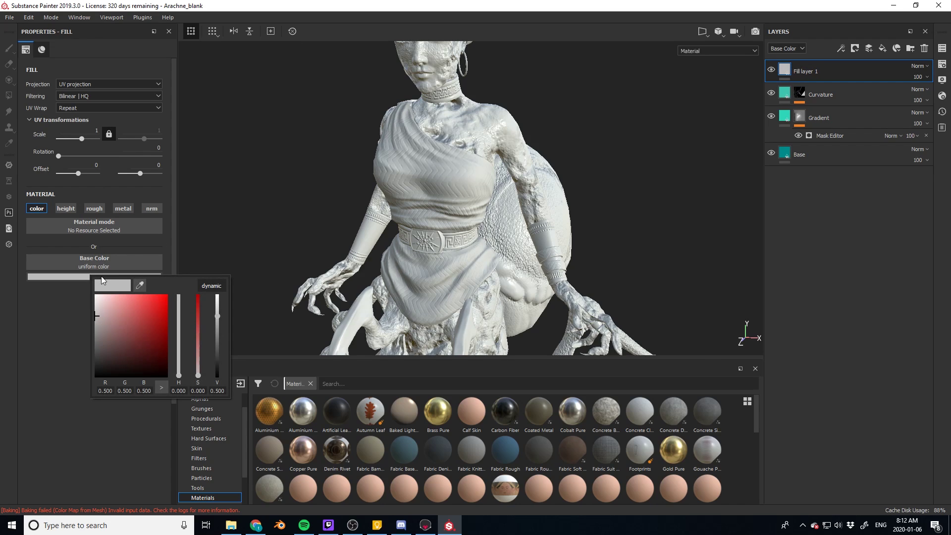
drag(105, 320, 66, 426)
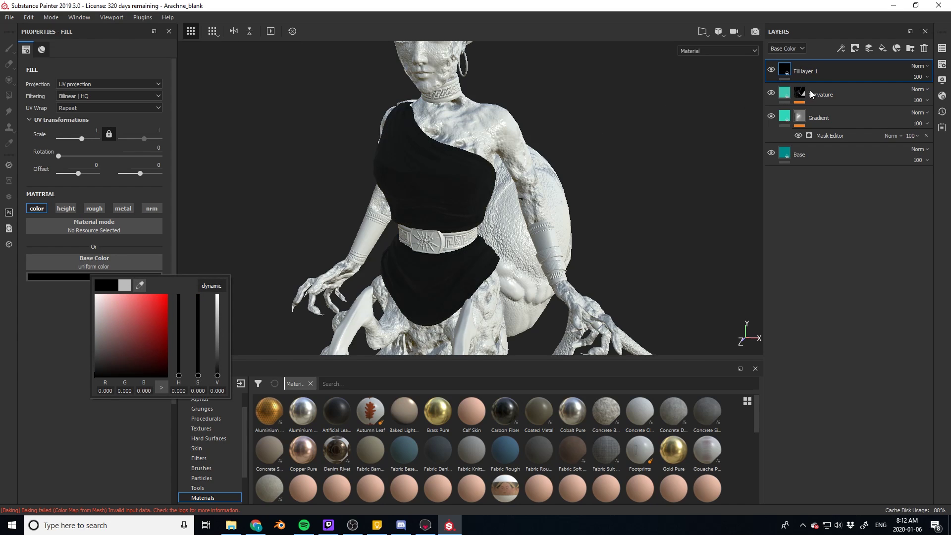
Step: Mask the black fill with an inverted Ambient Occlusion generator on a black mask
right_click(829, 73)
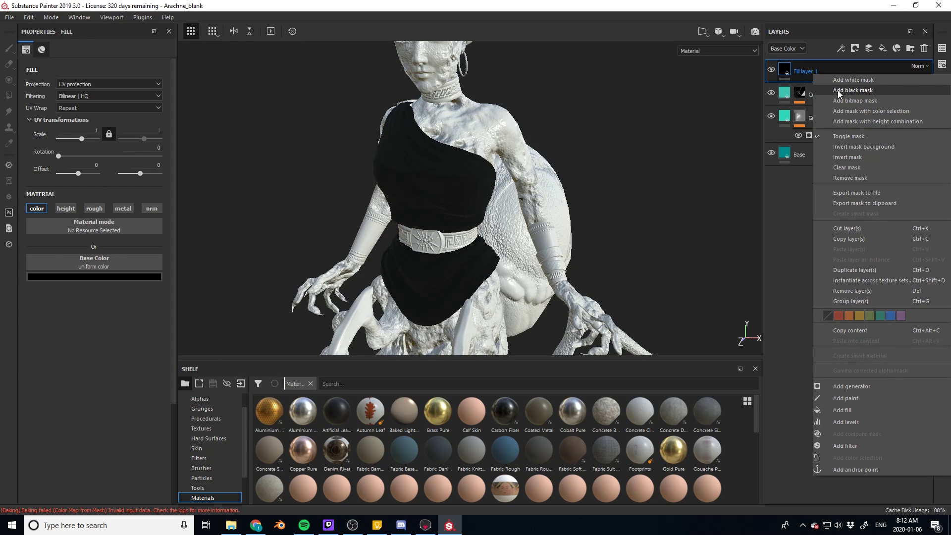
click(837, 91)
right_click(851, 76)
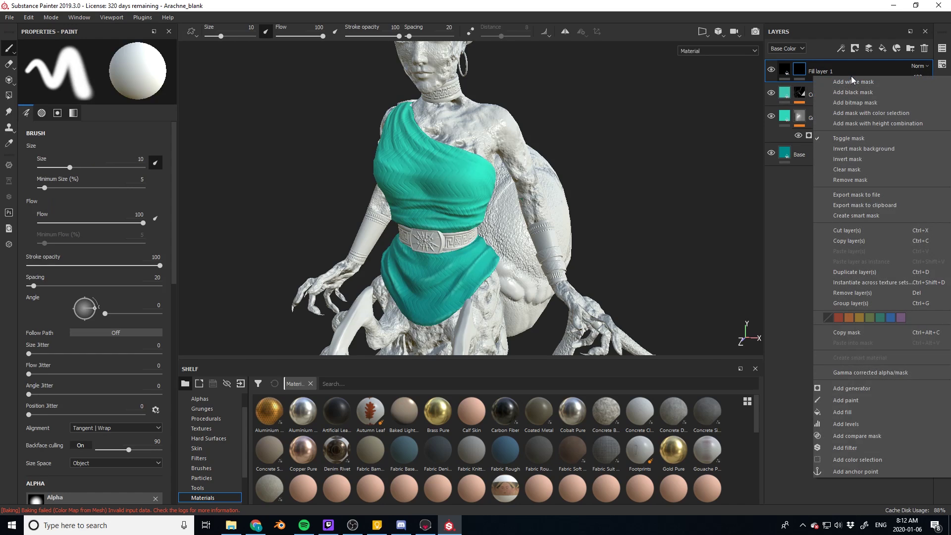
click(852, 389)
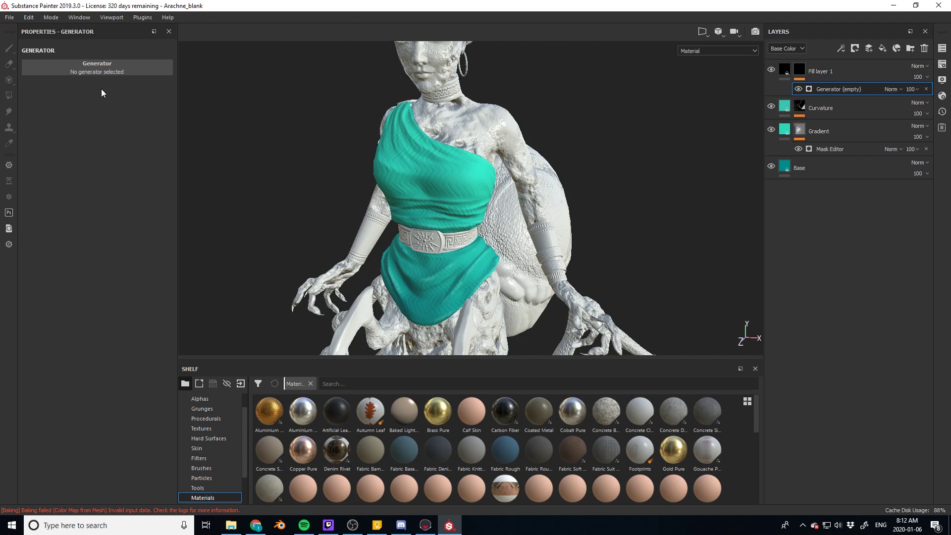
click(86, 73)
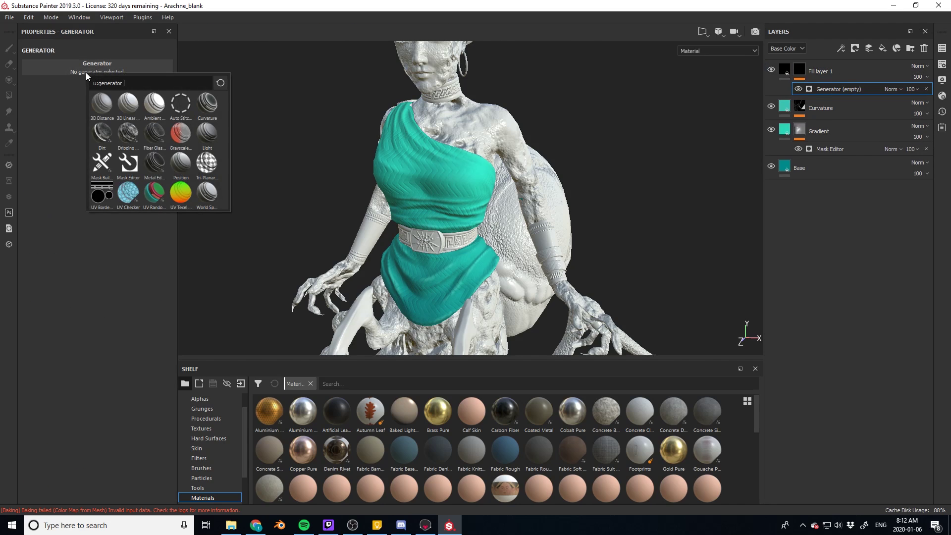
click(154, 105)
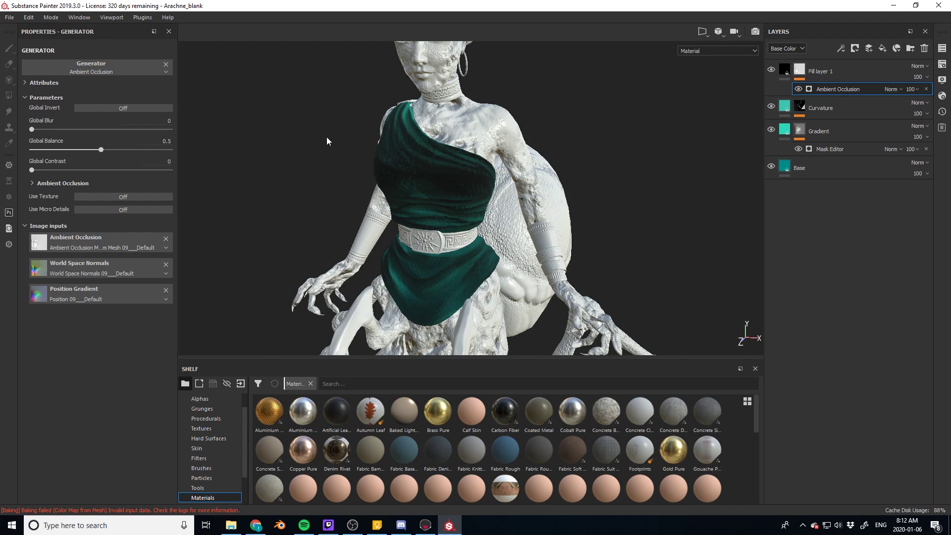
scroll(459, 174, up, 5)
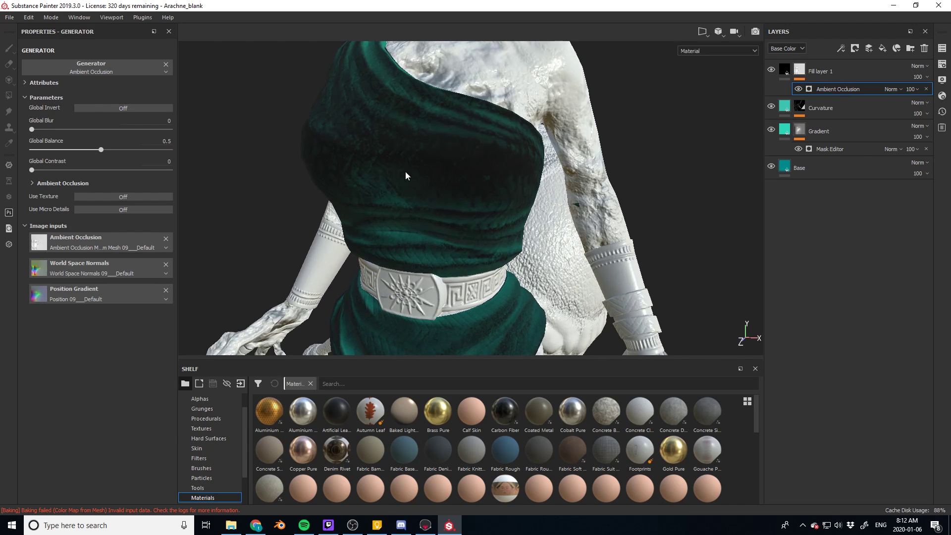
scroll(377, 167, down, 5)
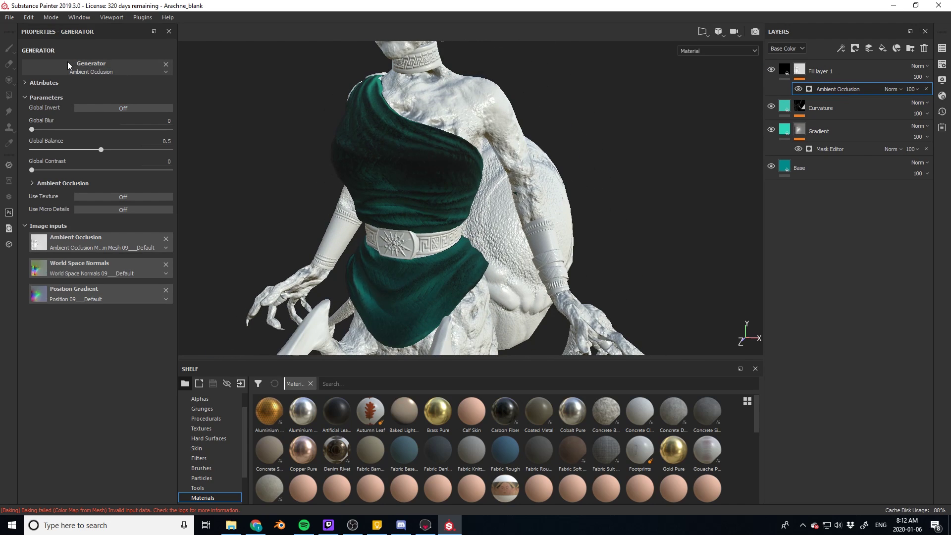
click(99, 105)
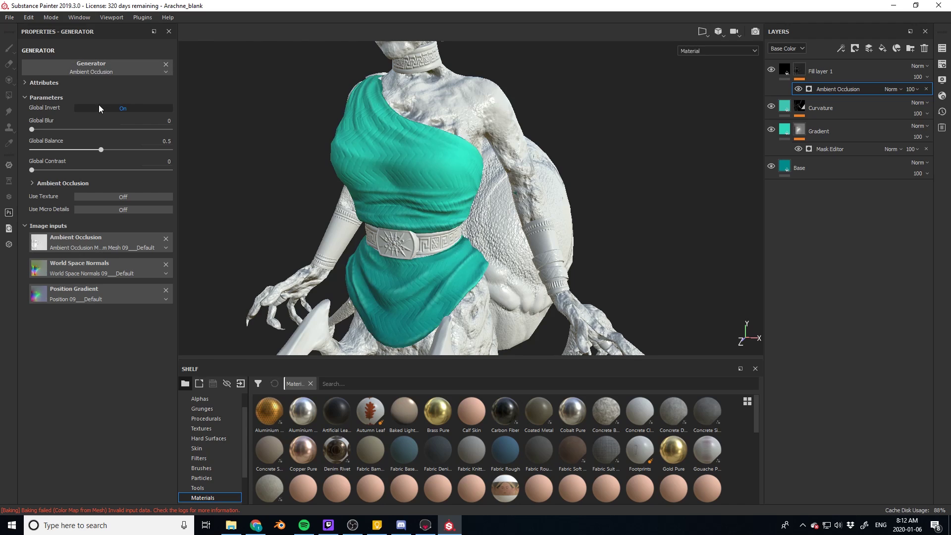
Step: Toggle the AO layer's visibility on and off to compare the crevice shading
click(771, 69)
click(771, 69)
click(771, 70)
click(771, 70)
click(771, 69)
click(771, 70)
Step: Toggle the AO layer's visibility to compare its shading on the dress
click(772, 69)
click(771, 69)
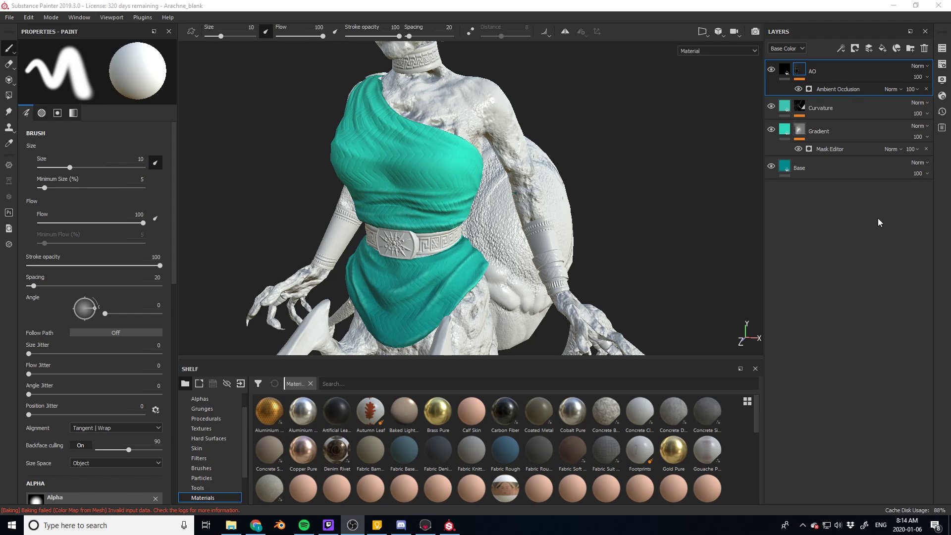
Step: Add a new fill layer with a black Base Color affecting only the colour channel
click(883, 48)
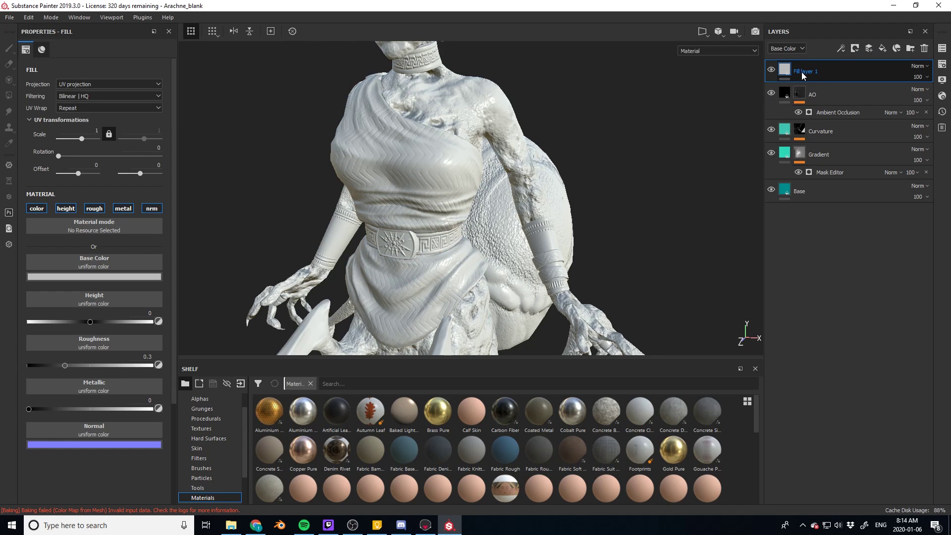
click(59, 277)
drag(69, 371, 55, 364)
click(65, 208)
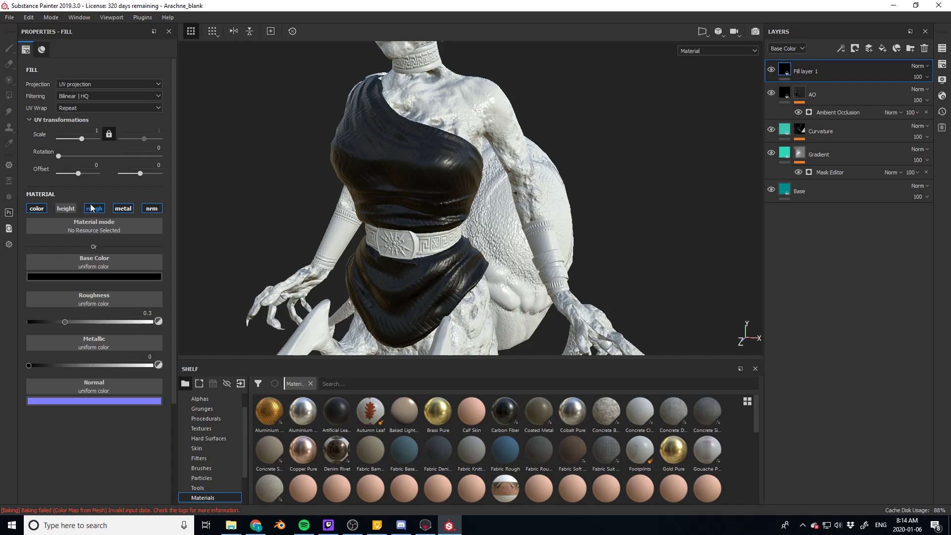
click(94, 209)
click(123, 208)
click(152, 208)
Step: Give the new fill a black mask driven by a Dirt generator
right_click(834, 65)
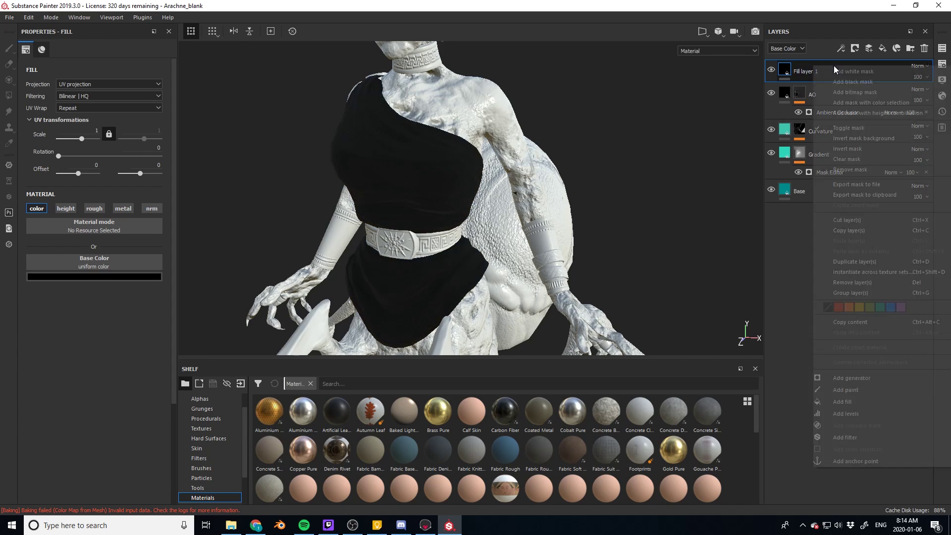
click(846, 81)
right_click(849, 69)
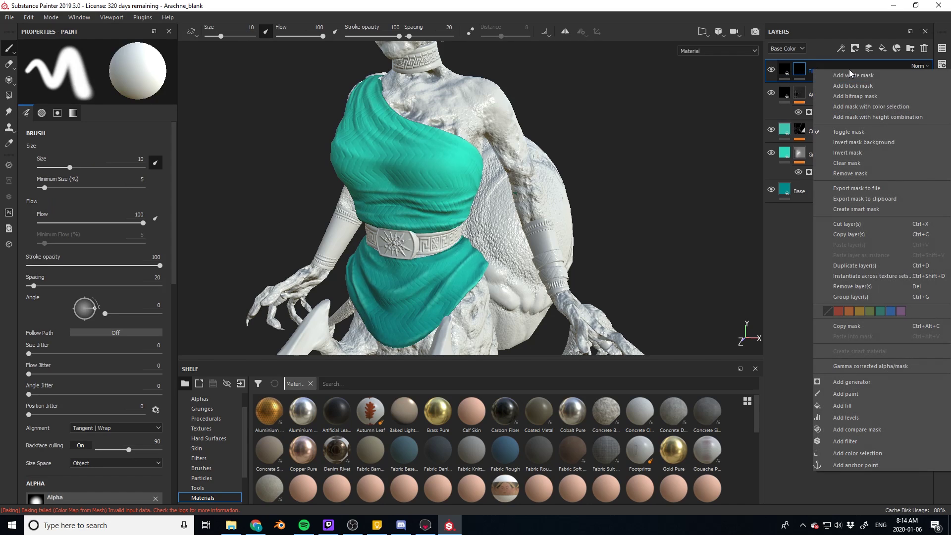
click(846, 381)
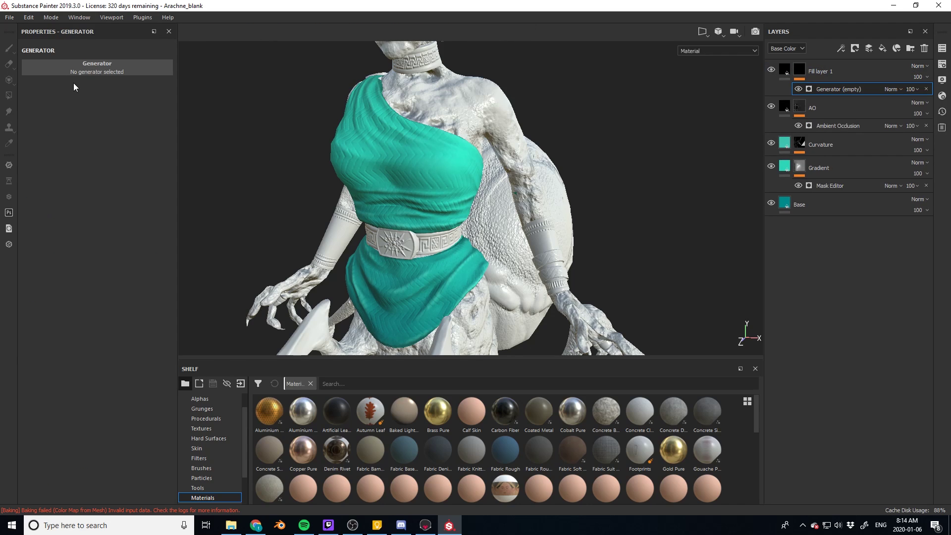
click(79, 71)
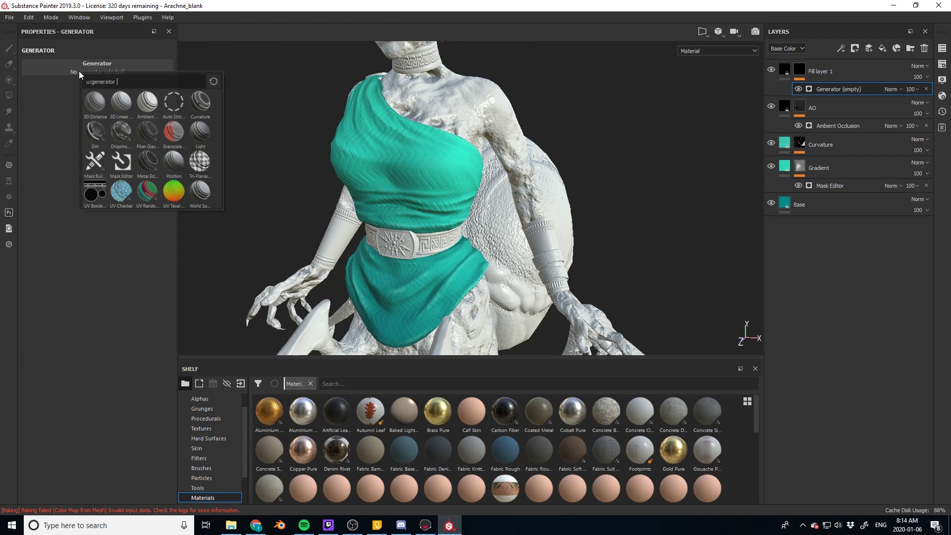
click(89, 130)
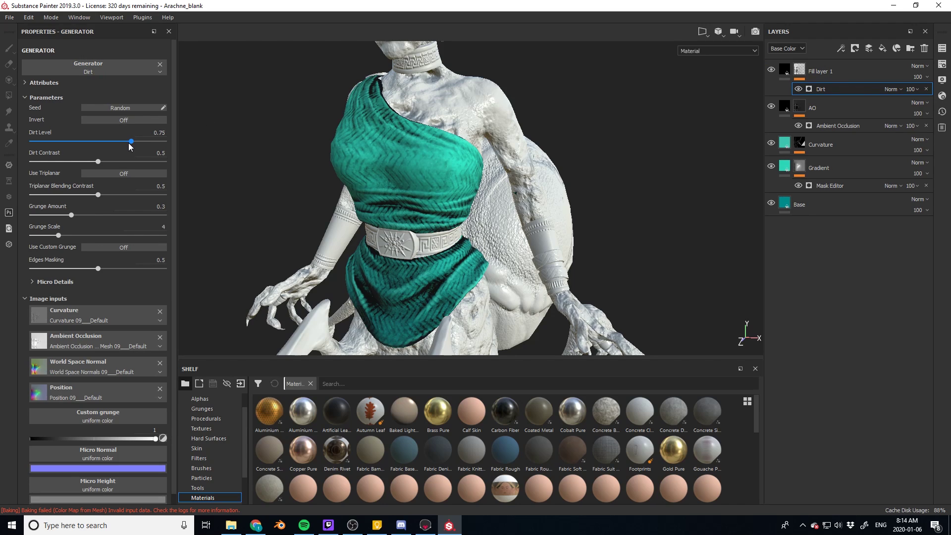
Step: Tune the Dirt generator to Dirt Level 0.32 and Grunge Amount 0.57
drag(130, 145, 90, 144)
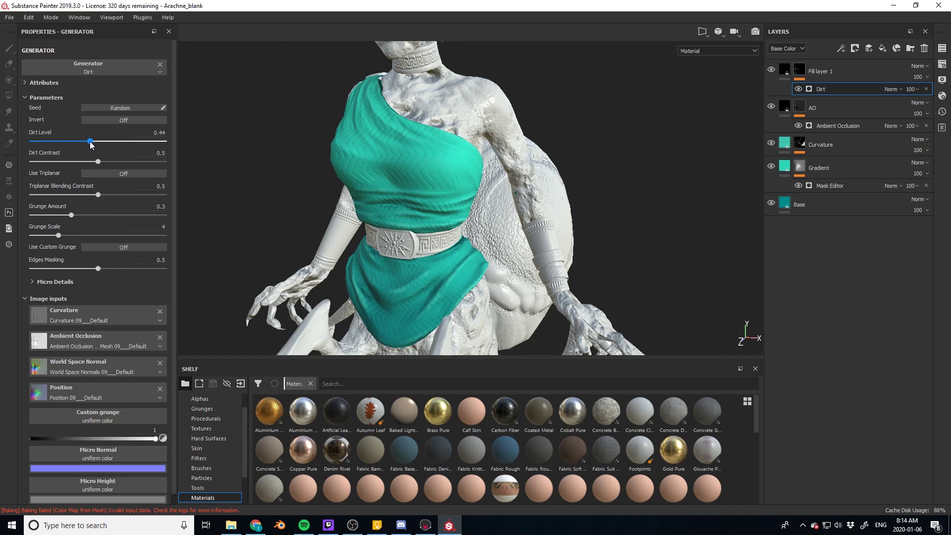
drag(90, 141, 94, 141)
scroll(425, 289, down, 5)
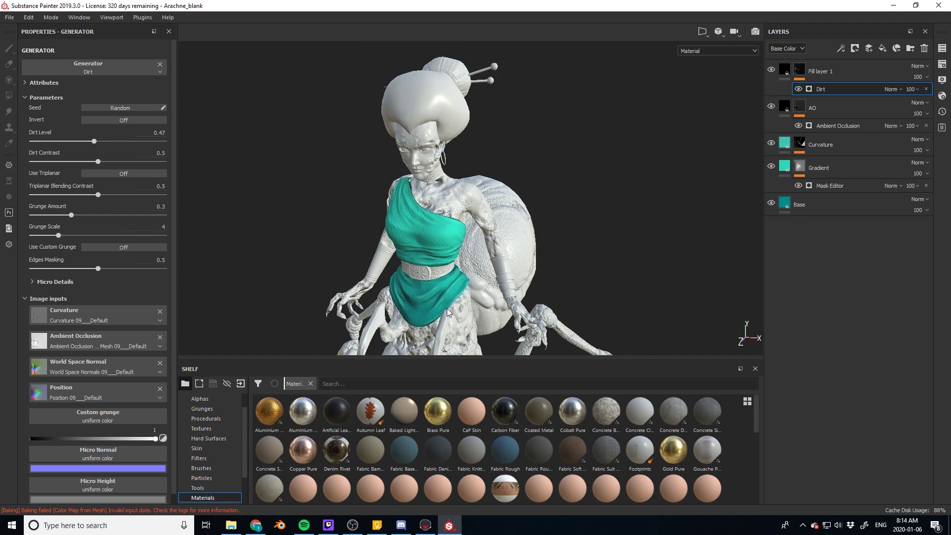
scroll(437, 308, up, 8)
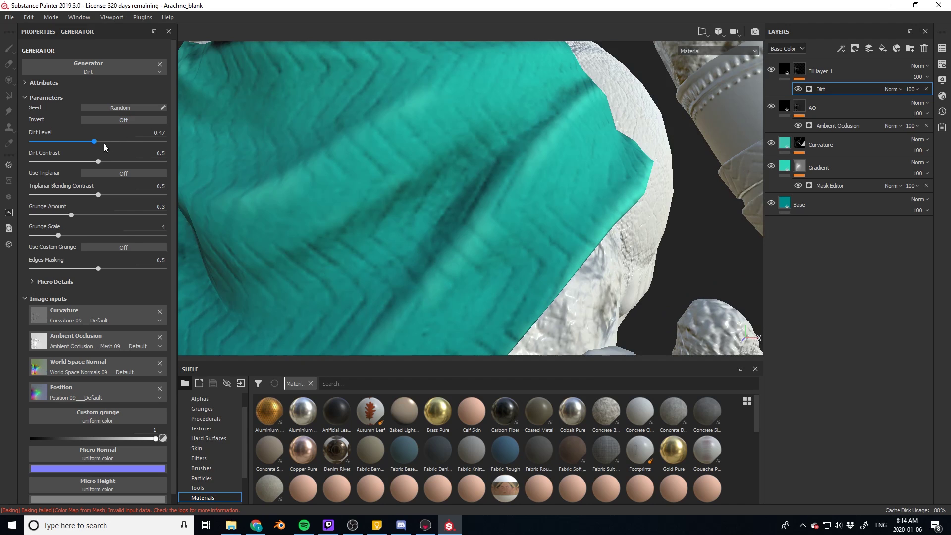
mouse_move(91, 144)
mouse_down()
mouse_move(79, 143)
mouse_move(114, 151)
mouse_move(94, 150)
mouse_up()
scroll(352, 204, down, 5)
alt+drag(353, 204, 407, 268)
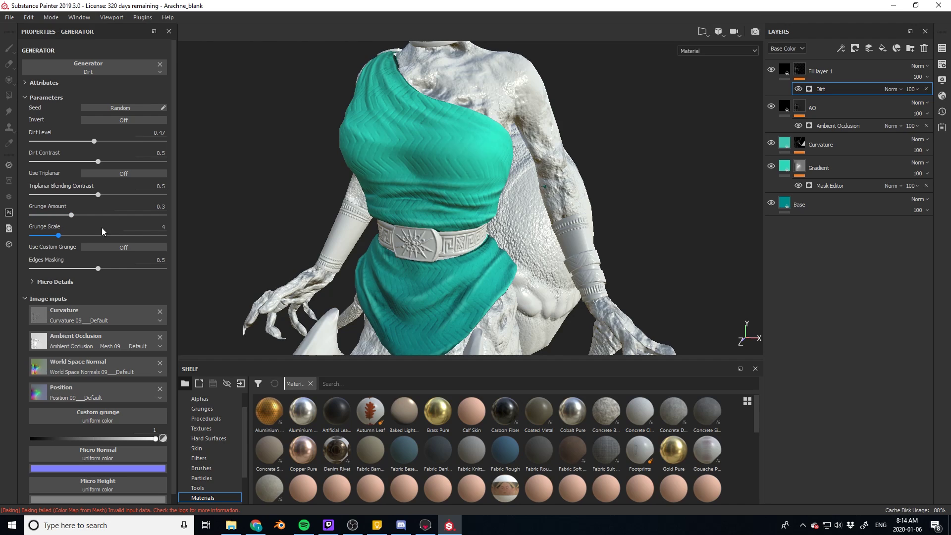
mouse_move(70, 220)
mouse_down()
mouse_move(97, 220)
mouse_move(84, 220)
mouse_up()
drag(94, 141, 73, 140)
drag(86, 216, 108, 225)
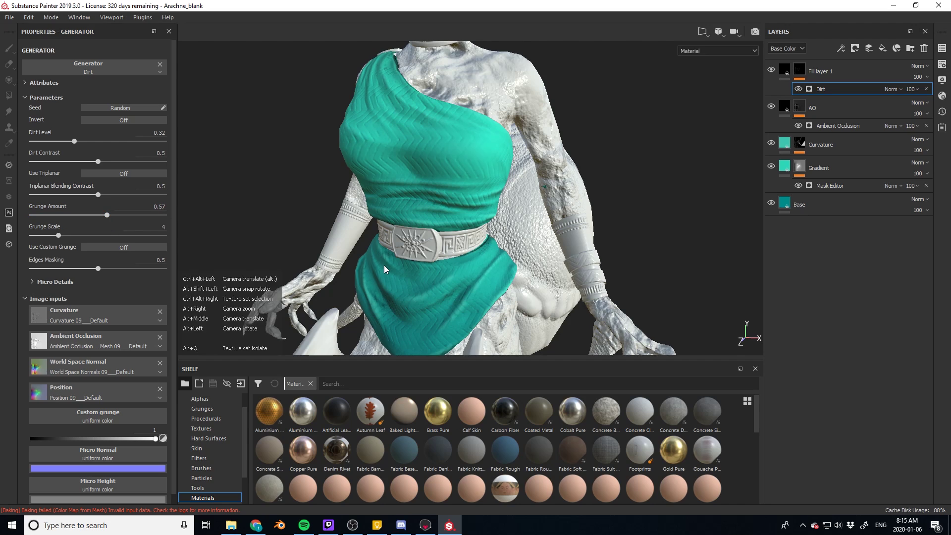
alt+drag(388, 148, 399, 242)
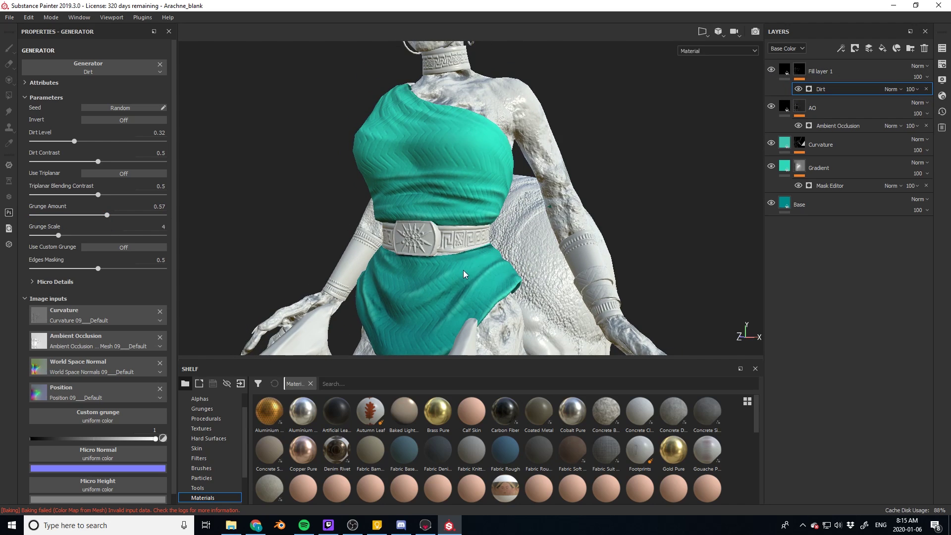
Step: Compare the dirt layer on and off and settle its Dirt Level at 0.39
scroll(466, 270, up, 5)
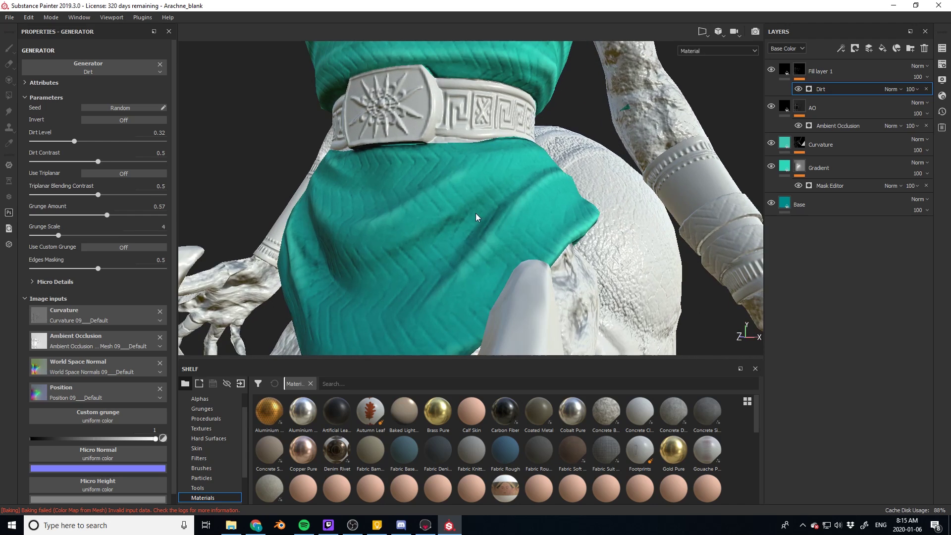
click(771, 70)
click(771, 69)
drag(79, 140, 93, 143)
scroll(322, 174, down, 5)
alt+drag(322, 174, 424, 211)
scroll(334, 208, up, 2)
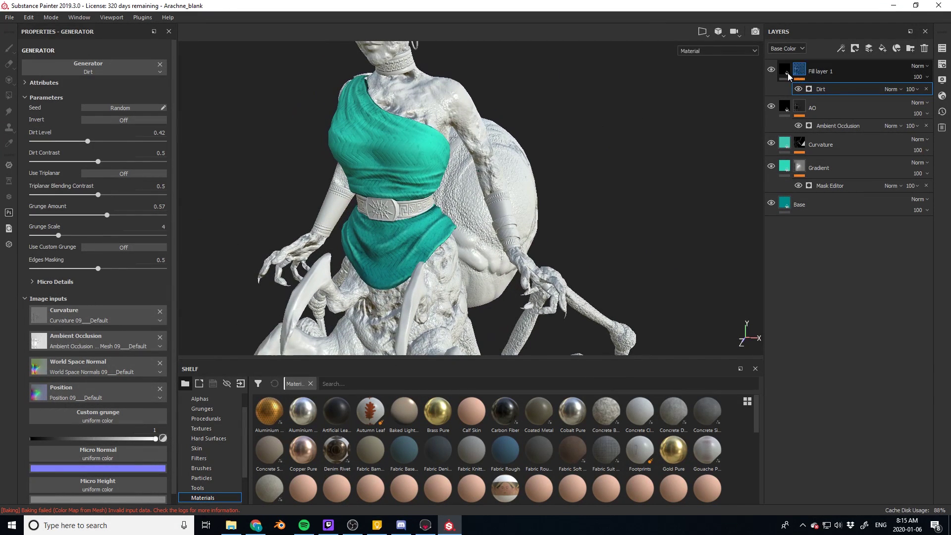
click(772, 70)
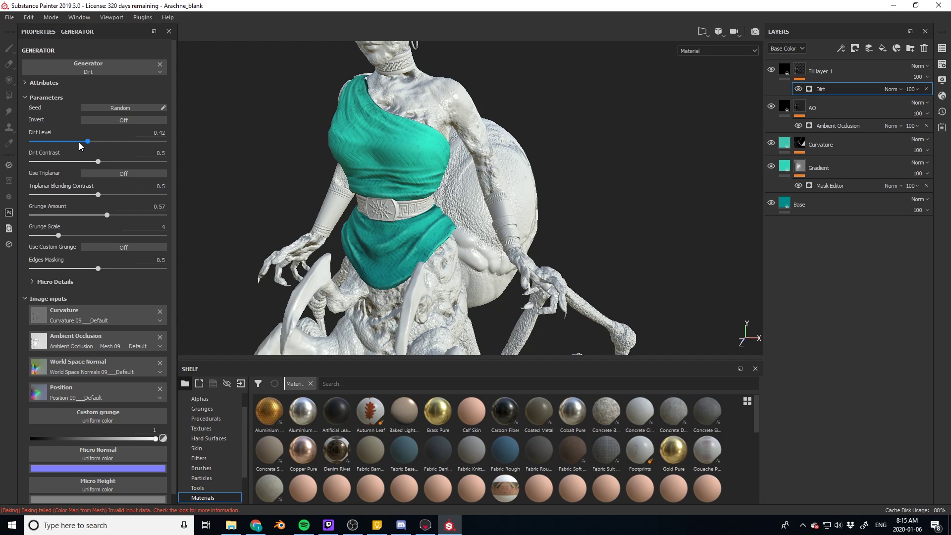
drag(79, 142, 83, 141)
alt+drag(268, 195, 290, 194)
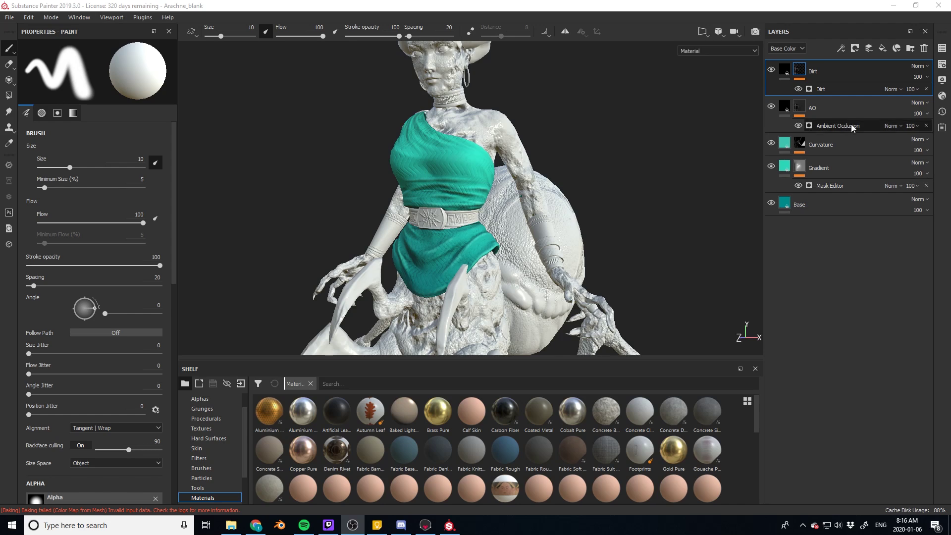
Step: Add a colour-only fill layer set to Soft light blending
click(882, 48)
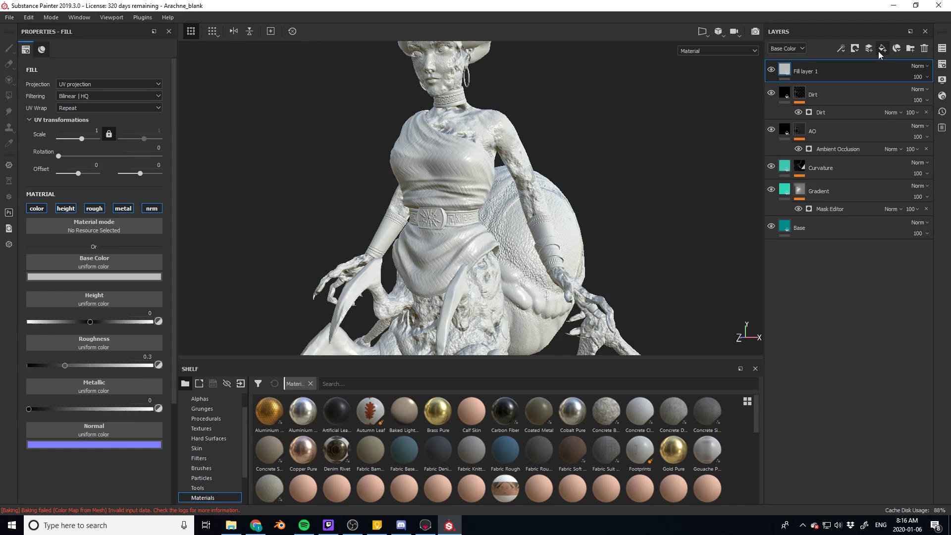
click(65, 208)
click(94, 208)
click(123, 208)
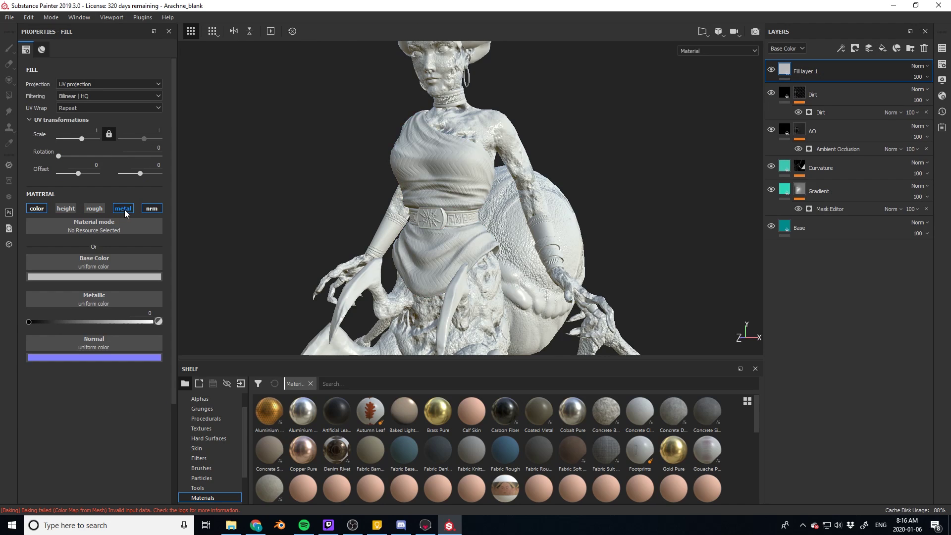
click(149, 208)
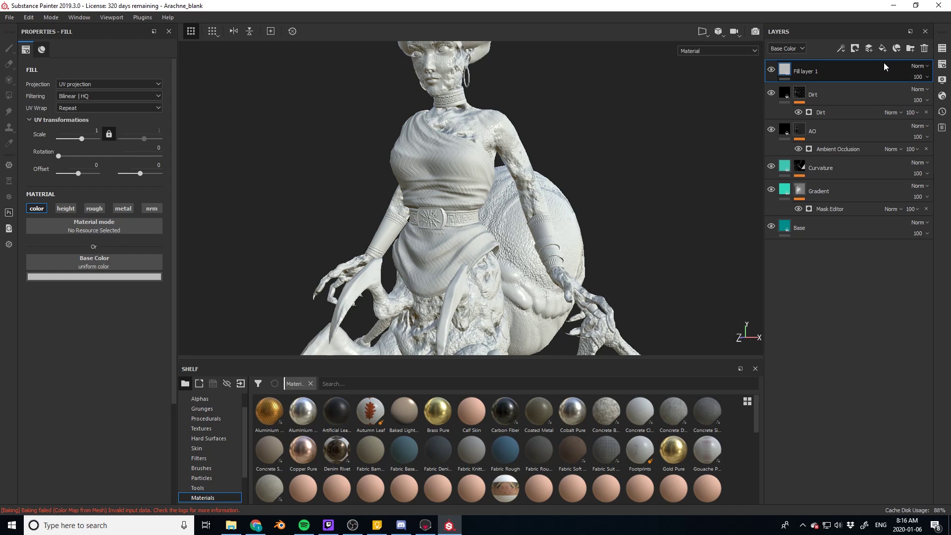
click(917, 66)
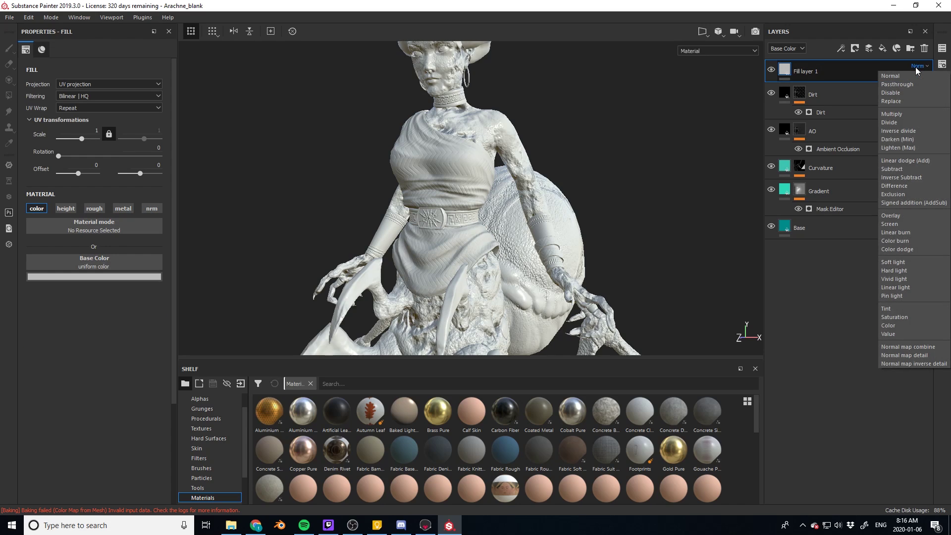
click(886, 262)
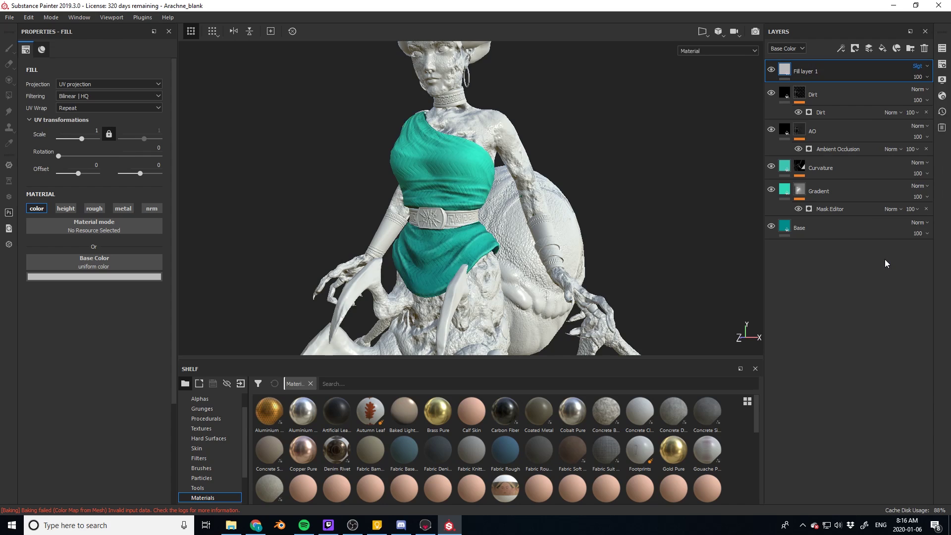
Step: Mask the fill with a Light generator affecting colour only, then check the lighting
right_click(850, 75)
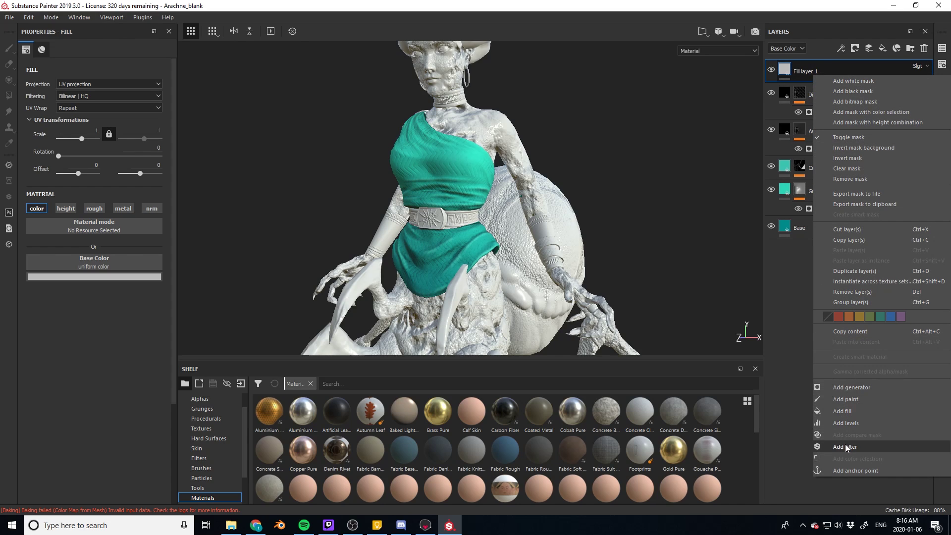
click(843, 387)
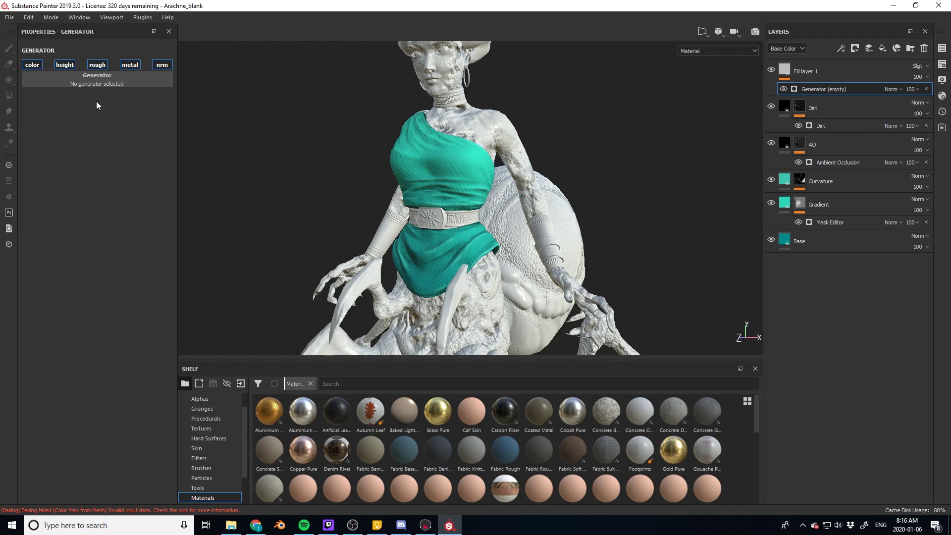
click(101, 84)
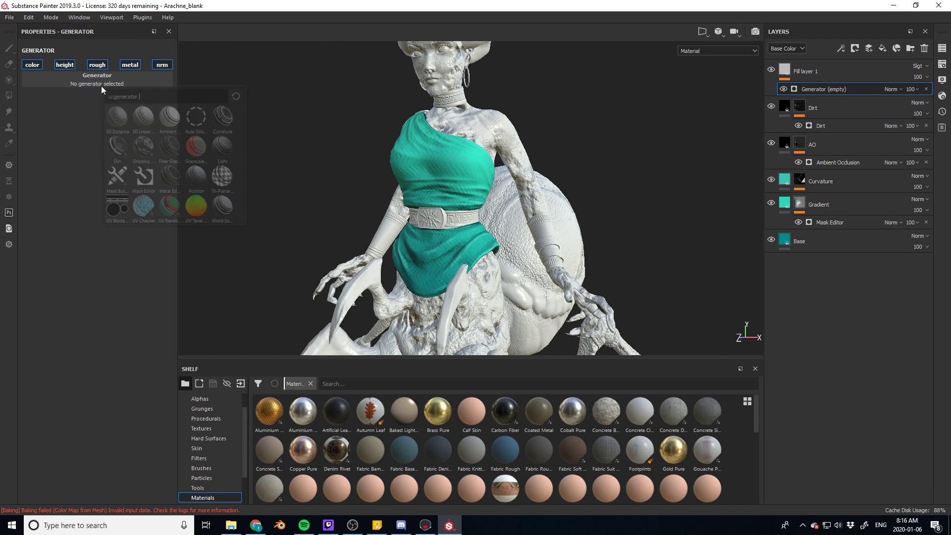
click(223, 147)
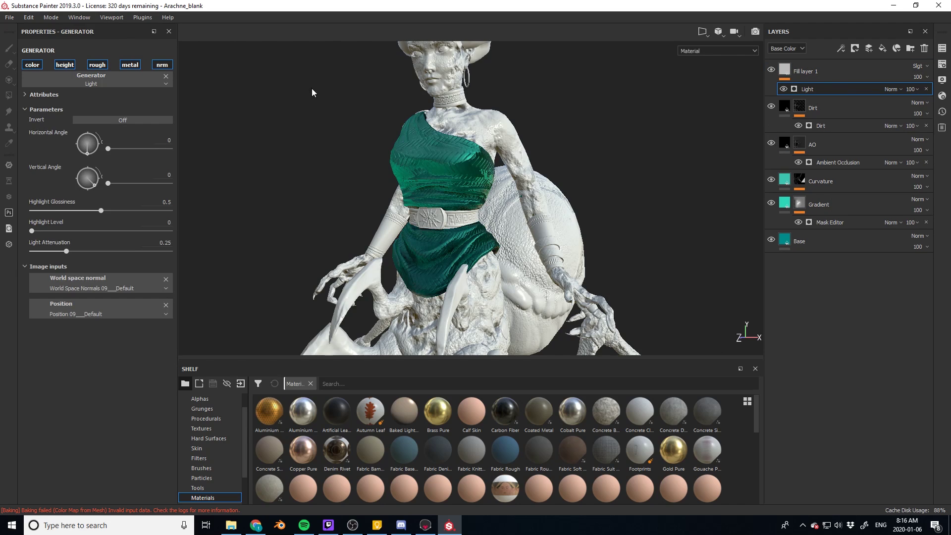
click(65, 65)
click(97, 65)
click(131, 65)
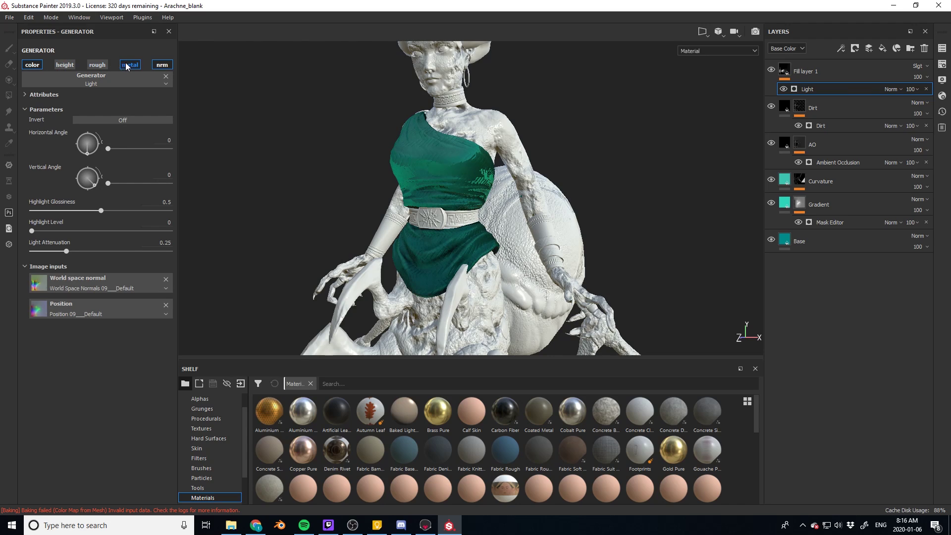
click(161, 64)
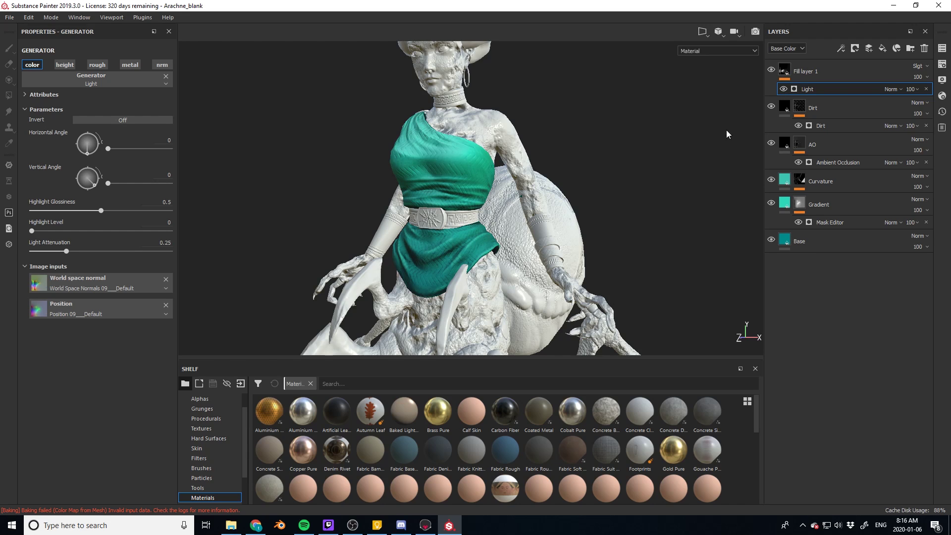
mouse_move(496, 176)
alt+mouse_down()
mouse_move(700, 179)
mouse_move(486, 172)
alt+mouse_up()
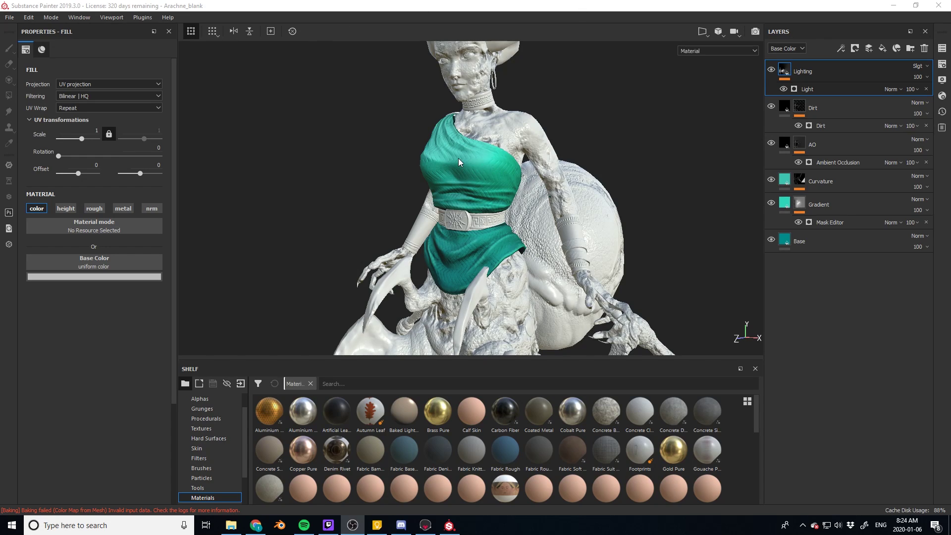
Step: Add another fill layer affecting only the colour channel
click(882, 48)
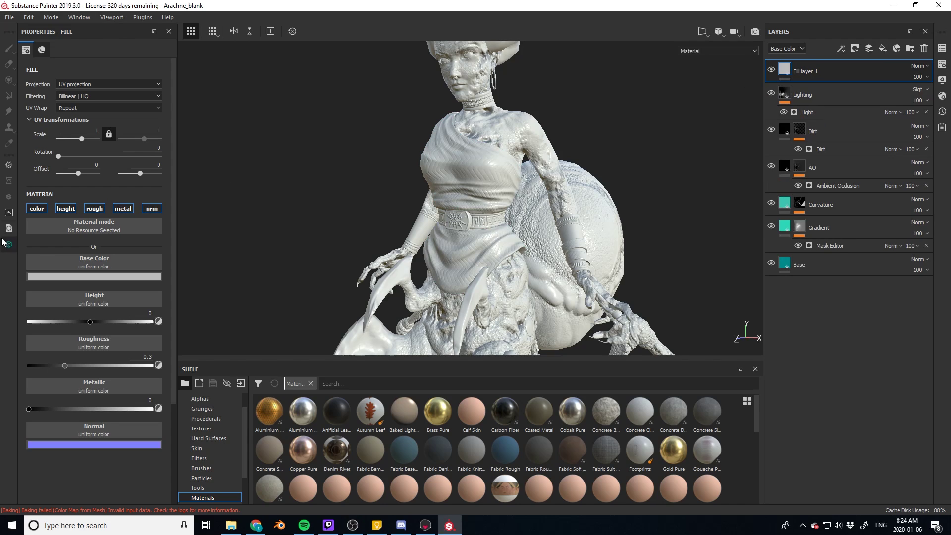
click(66, 209)
click(94, 209)
click(123, 209)
click(152, 208)
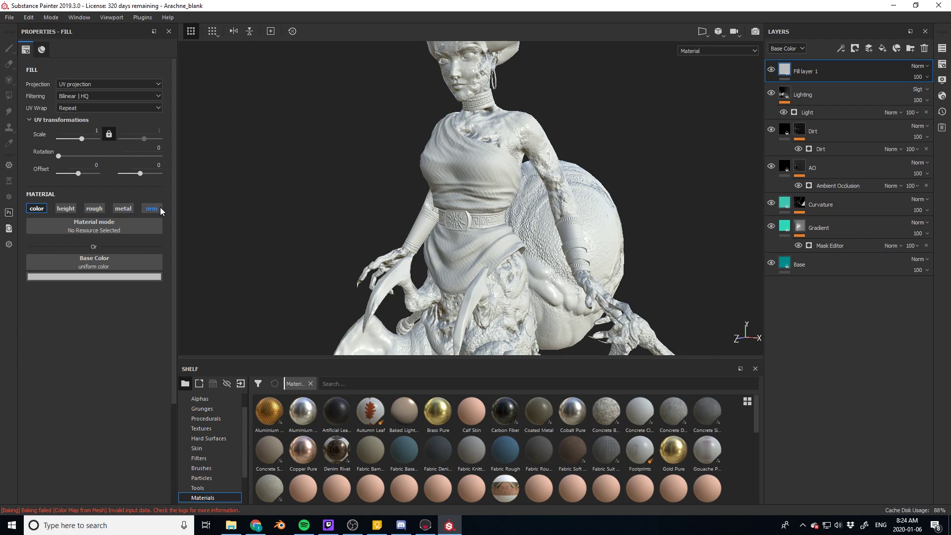
Step: Add a colour-only Baked Lighting Stylized filter to the new fill layer
right_click(834, 70)
click(854, 441)
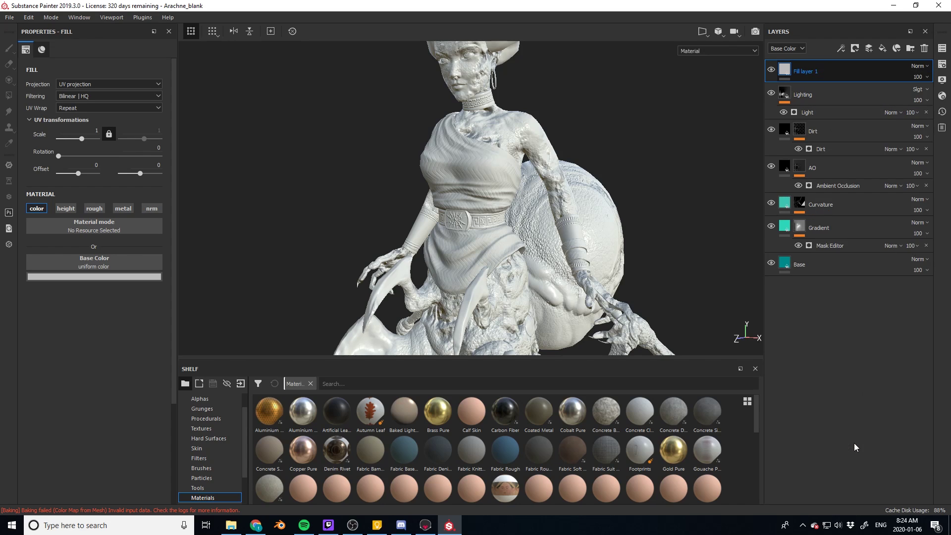
click(60, 84)
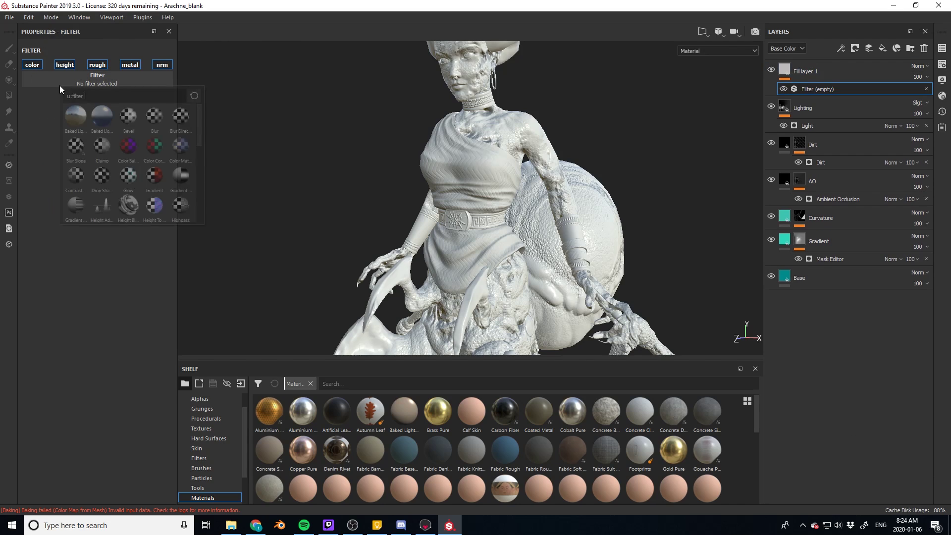
click(99, 121)
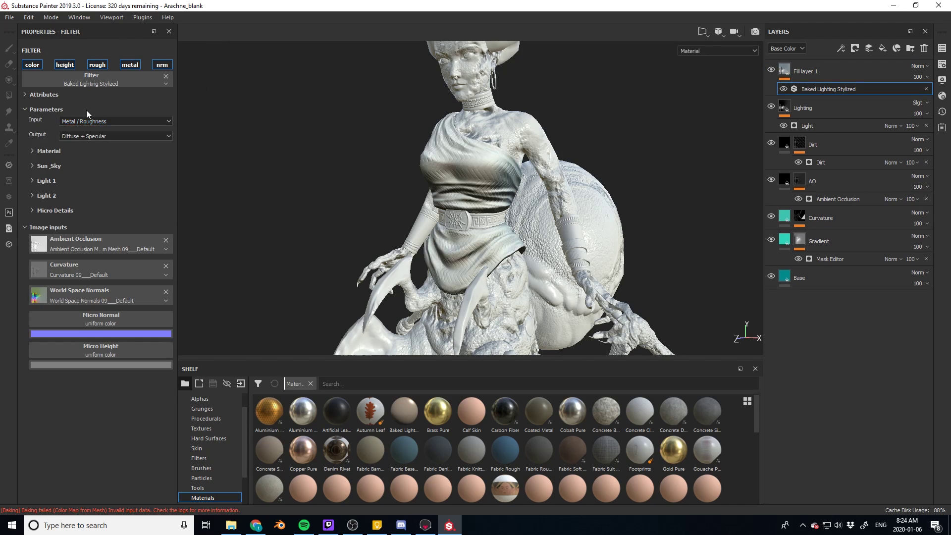
click(100, 67)
click(131, 66)
click(161, 66)
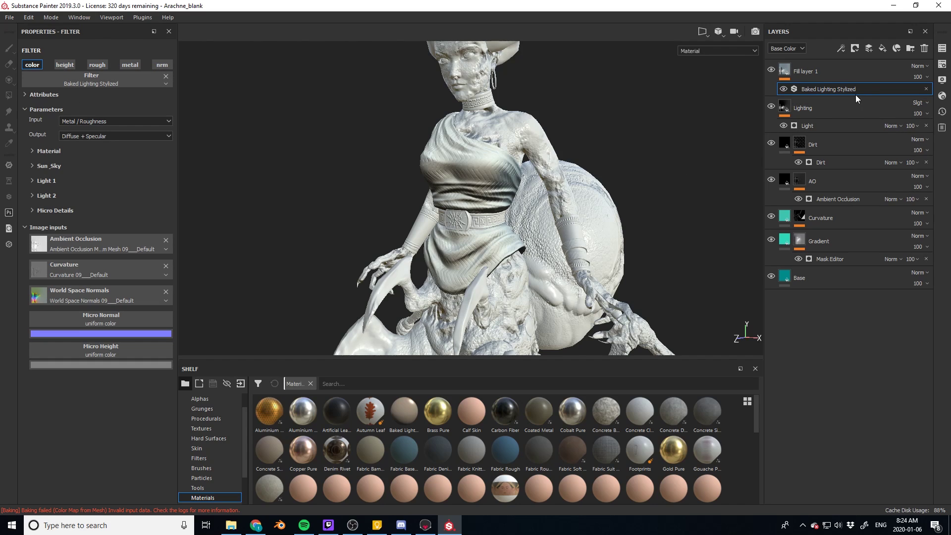
Step: Blend the filter layer in Soft light and lower its opacity to 5
click(915, 66)
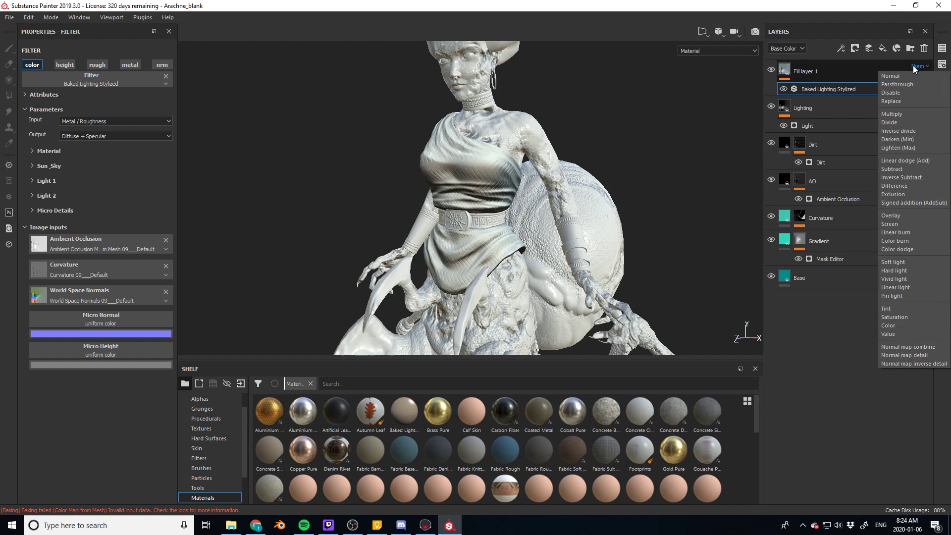
click(887, 261)
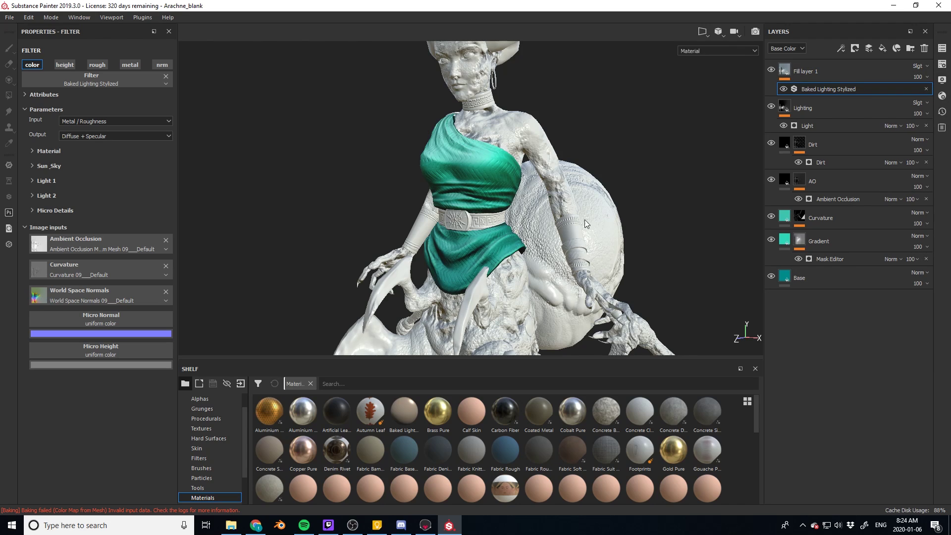
click(772, 70)
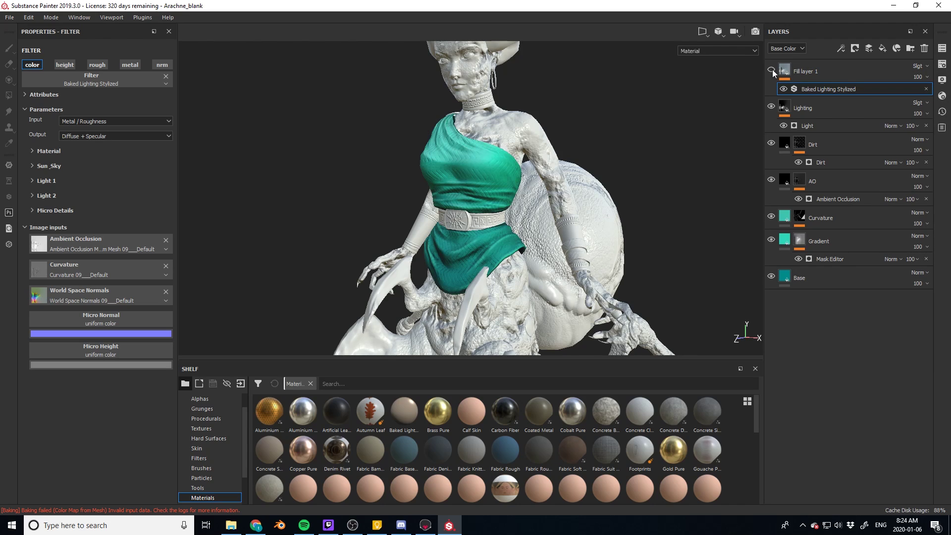
click(771, 107)
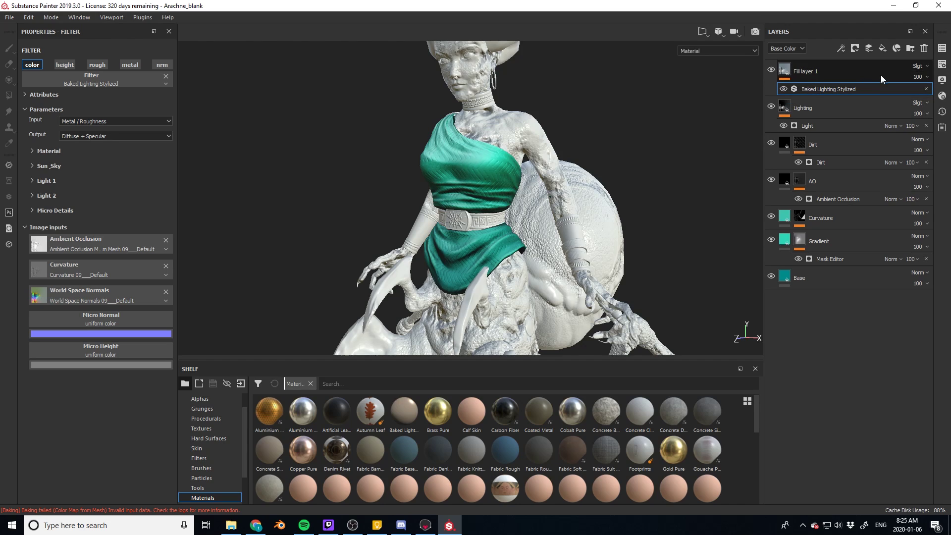
drag(946, 94, 904, 98)
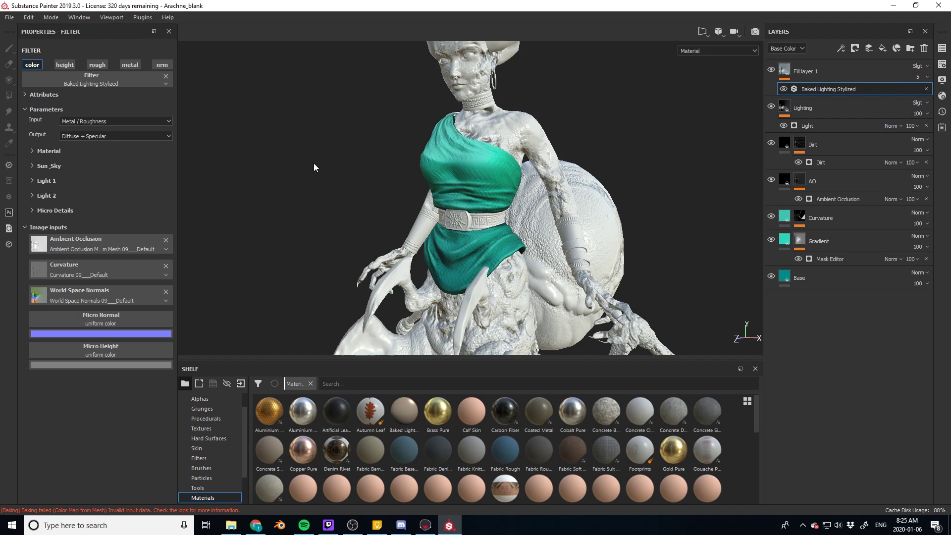
Step: Set the Sun_Sky Ground Color to deep blue (RGB 0.059, 0.000, 0.617)
alt+drag(305, 166, 360, 172)
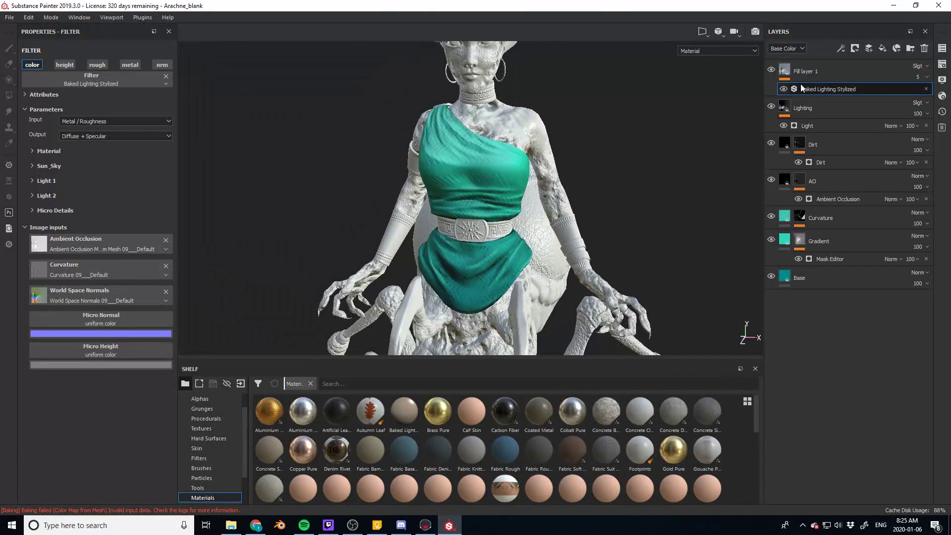
click(33, 166)
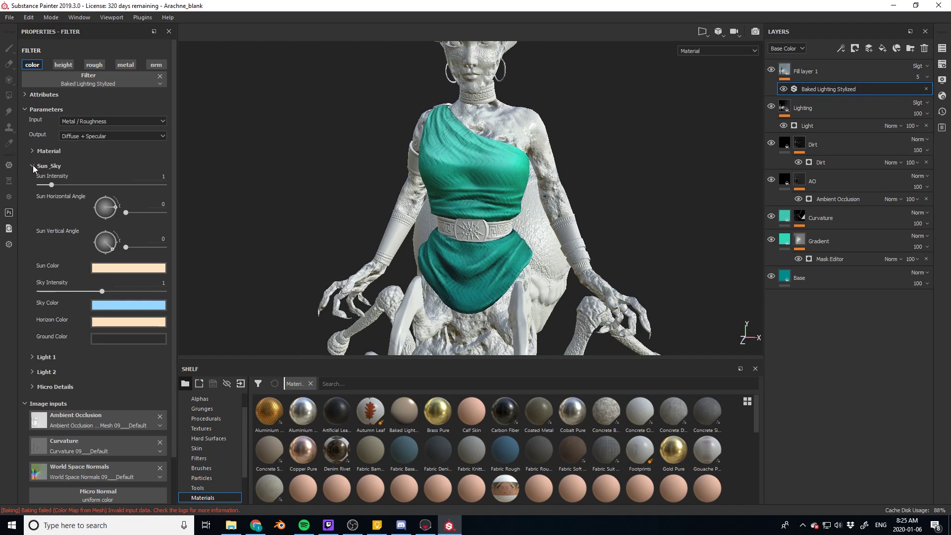
click(105, 340)
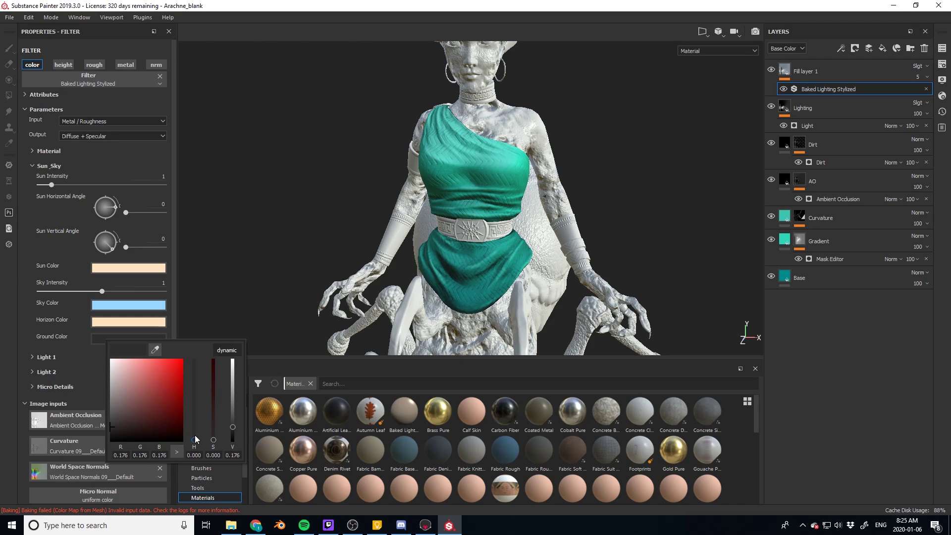
drag(194, 440, 200, 390)
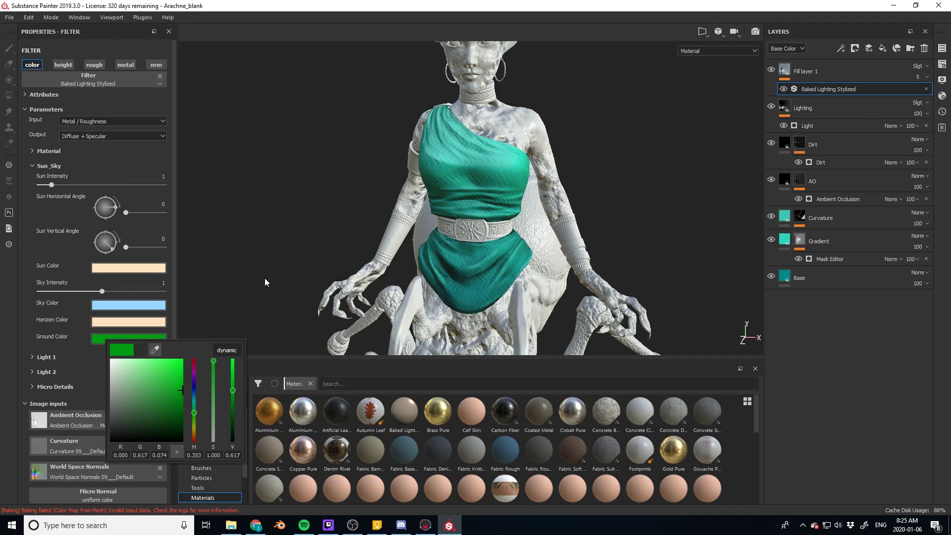
click(196, 389)
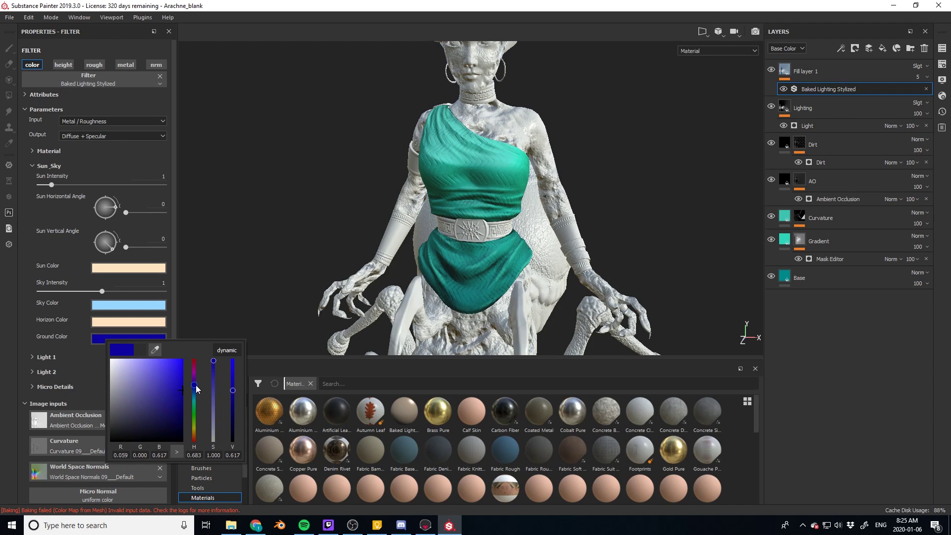
alt+drag(404, 277, 352, 262)
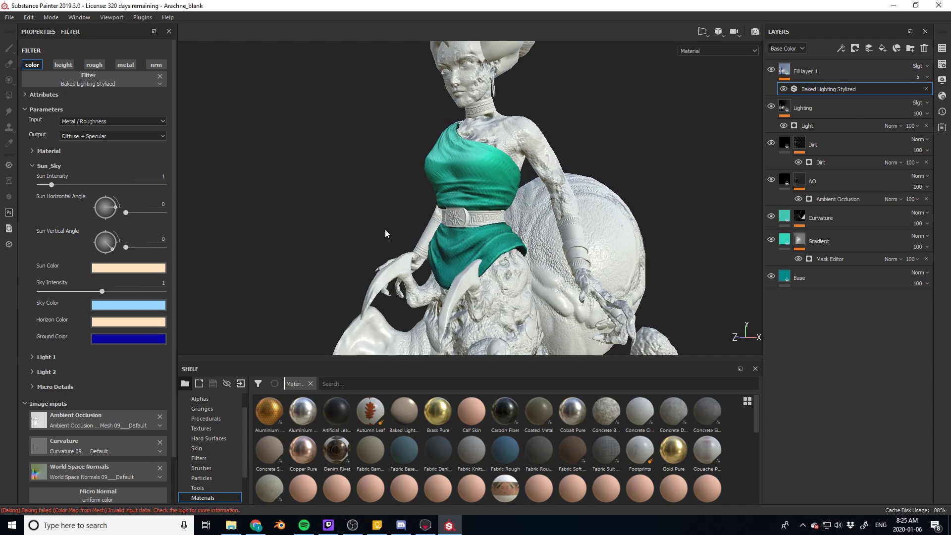
alt+drag(386, 234, 379, 240)
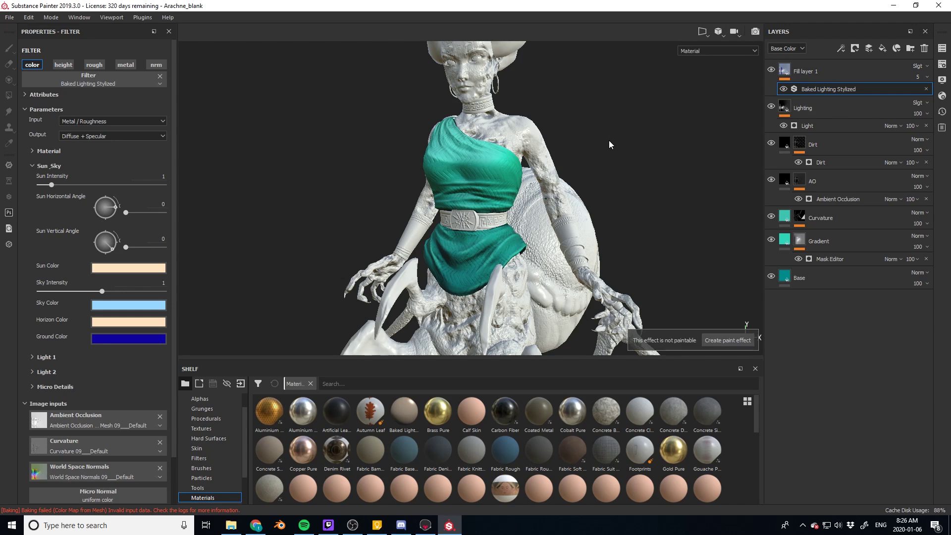
mouse_move(603, 145)
alt+mouse_down()
mouse_move(557, 218)
mouse_move(484, 233)
alt+mouse_up()
scroll(588, 168, down, 5)
scroll(484, 233, up, 6)
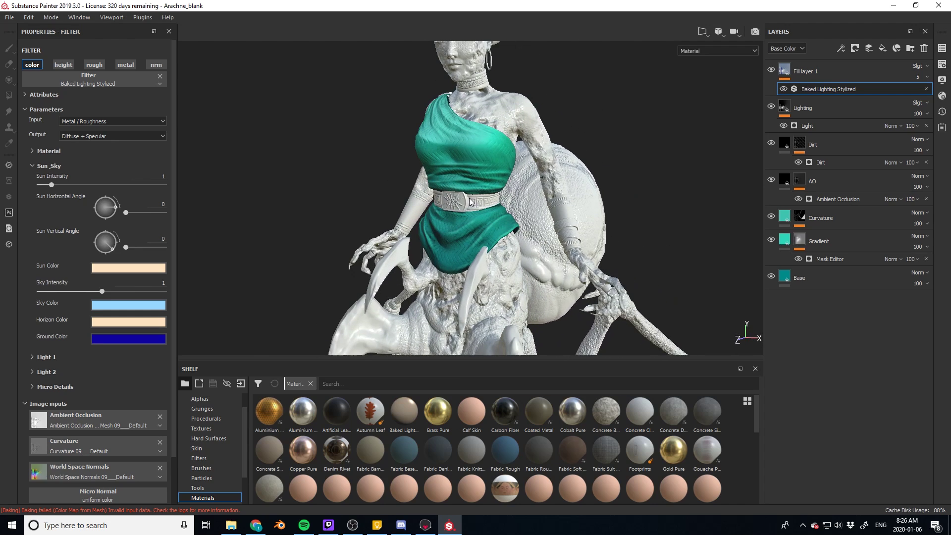
scroll(471, 232, down, 1)
scroll(471, 233, up, 2)
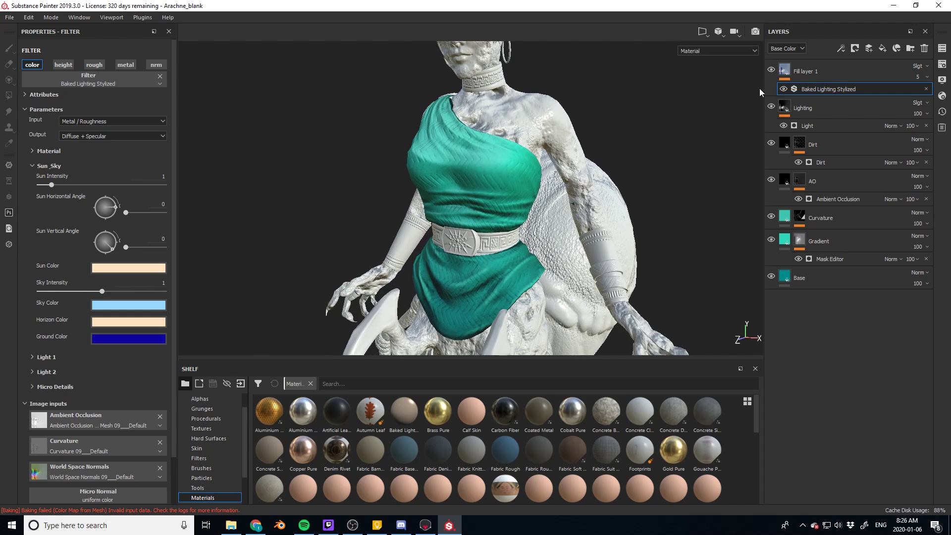